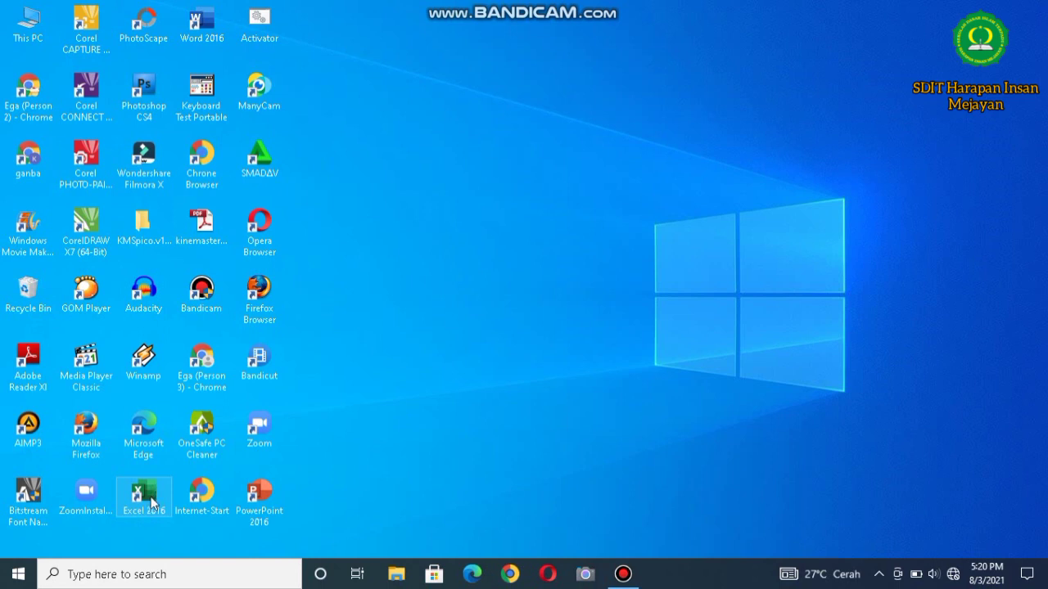
Open Excel 2016 from the desktop with a blank workbook and close it again
double_click(151, 501)
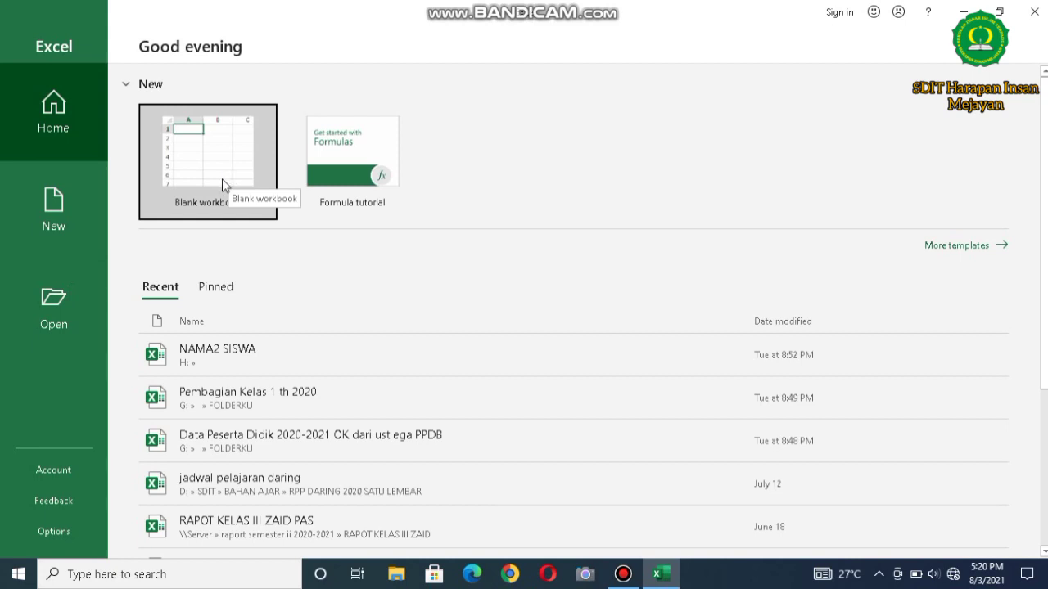
click(208, 164)
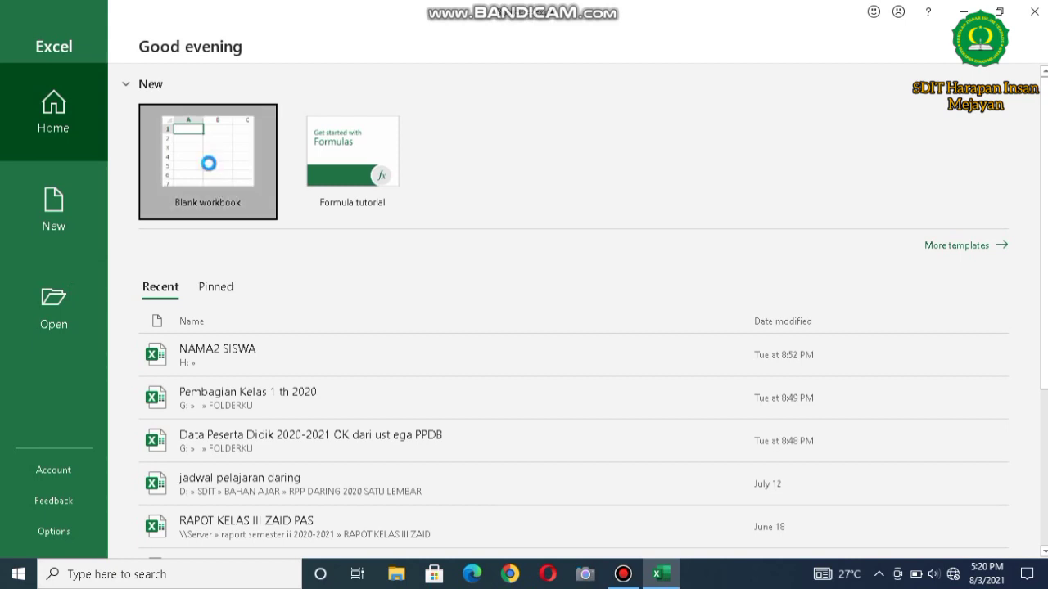
click(209, 162)
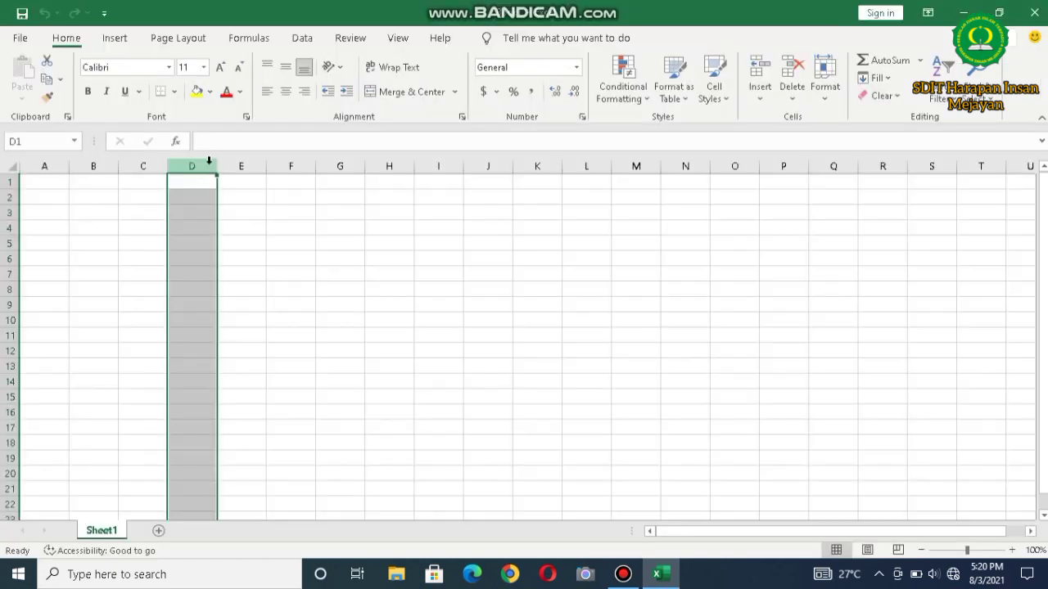
click(415, 351)
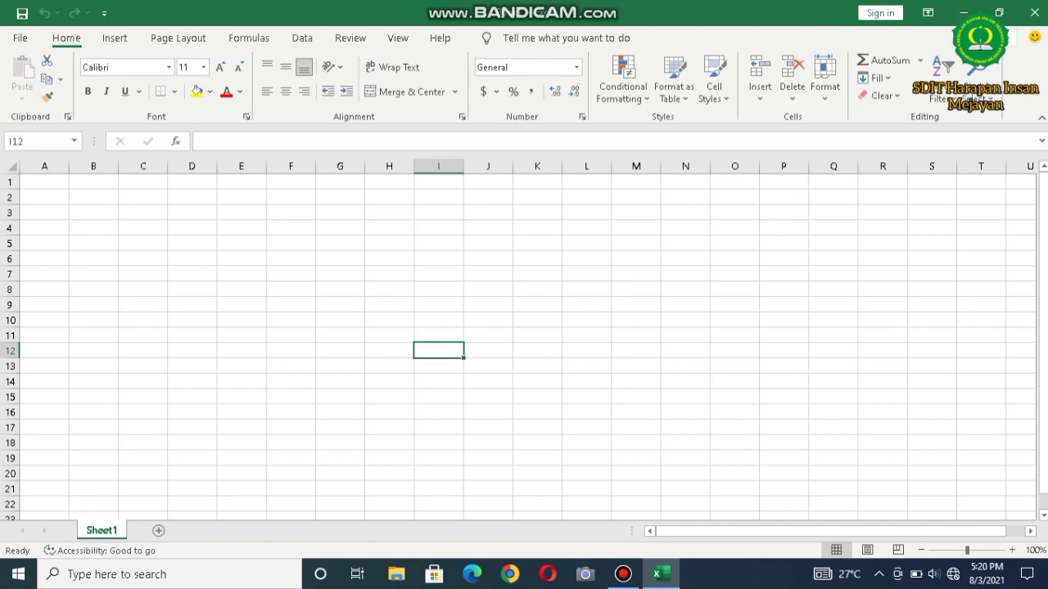
click(1040, 7)
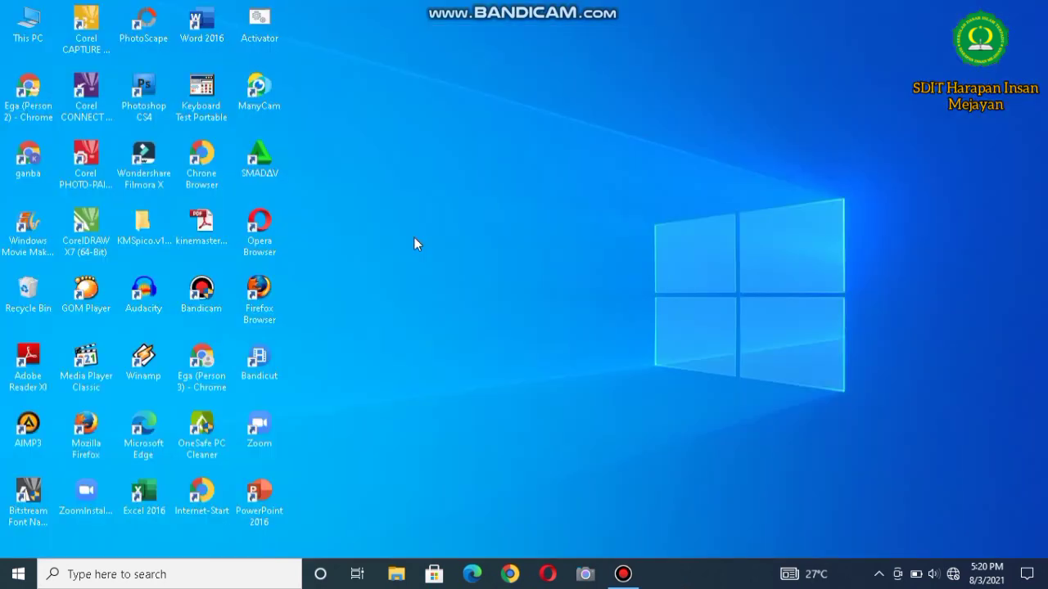
Find Excel 2016 by searching Windows for "micro", launch it and create a blank workbook
click(111, 575)
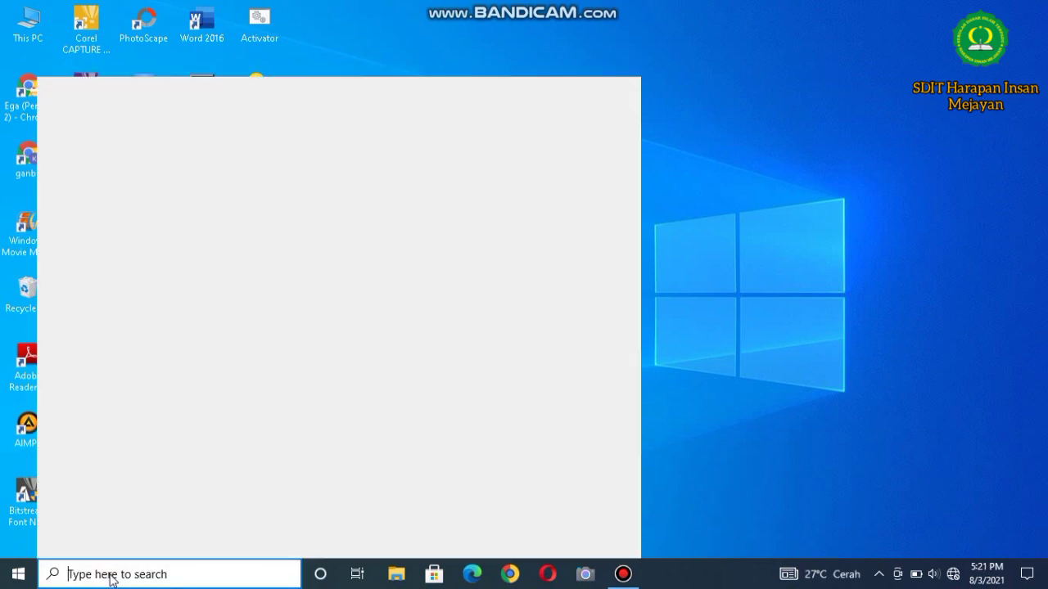
text(micro)
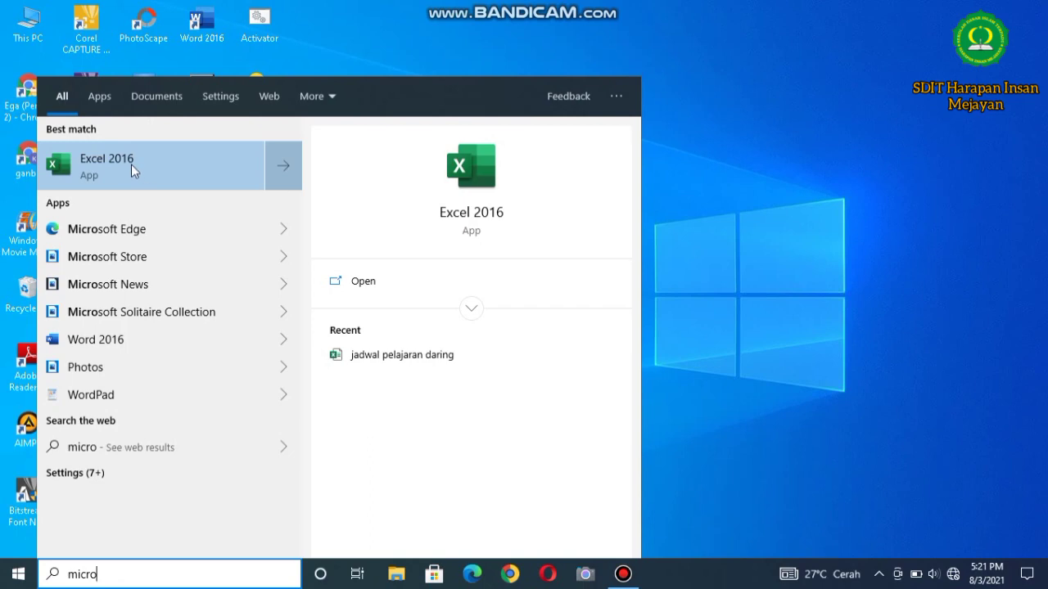
click(131, 163)
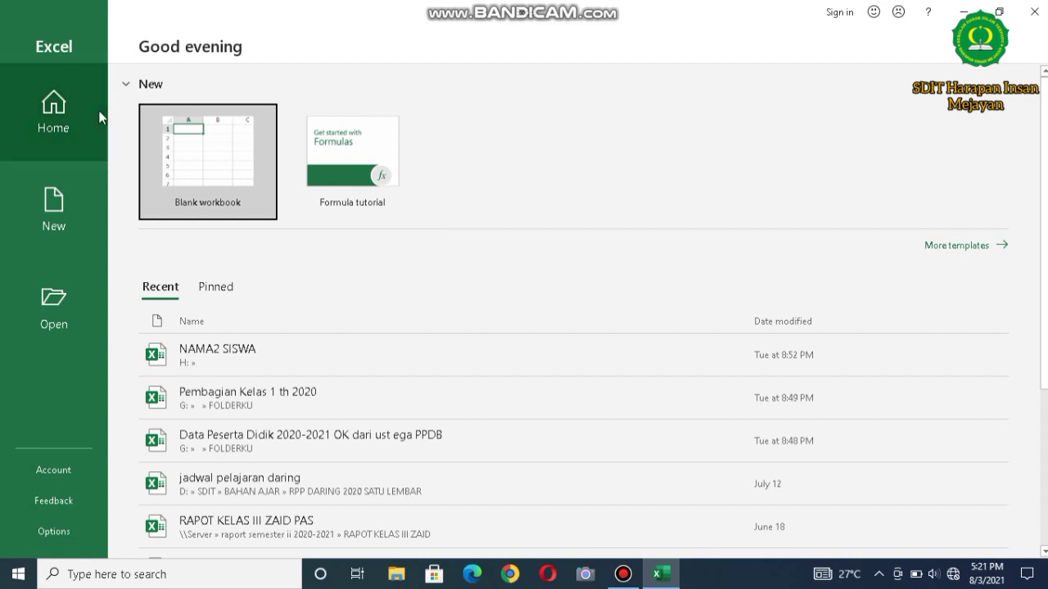
click(222, 178)
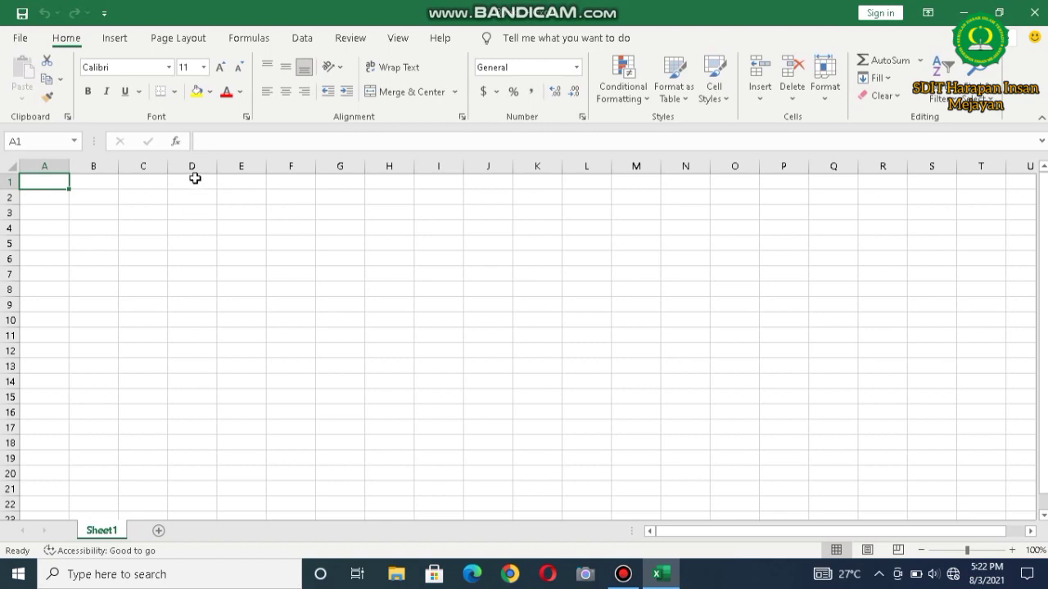
Enter the title "toko alat tulis dora" in cell A1 and widen column A to fit it
click(200, 218)
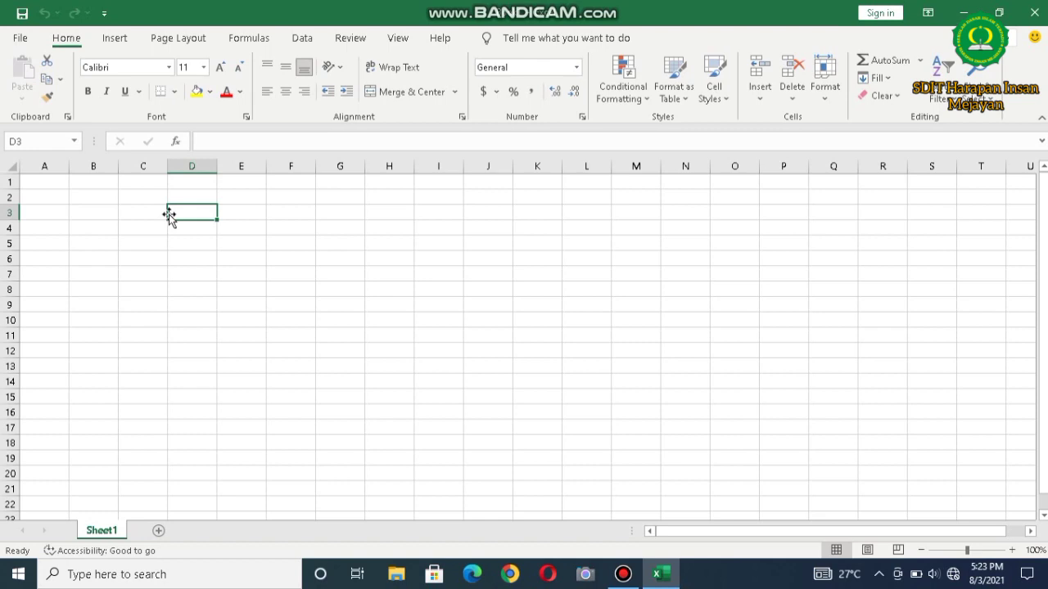
click(50, 185)
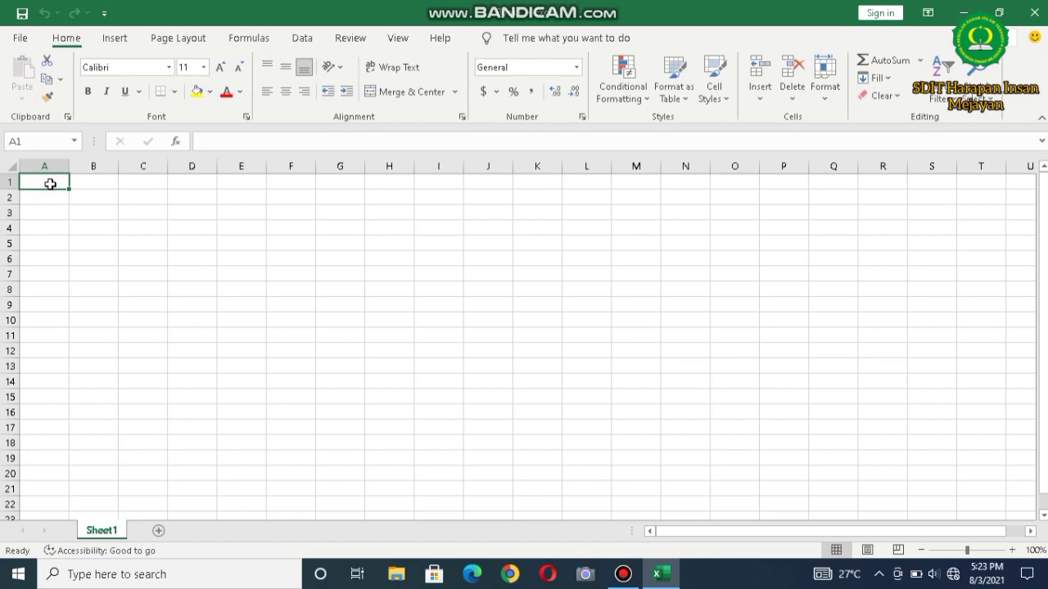
text(t)
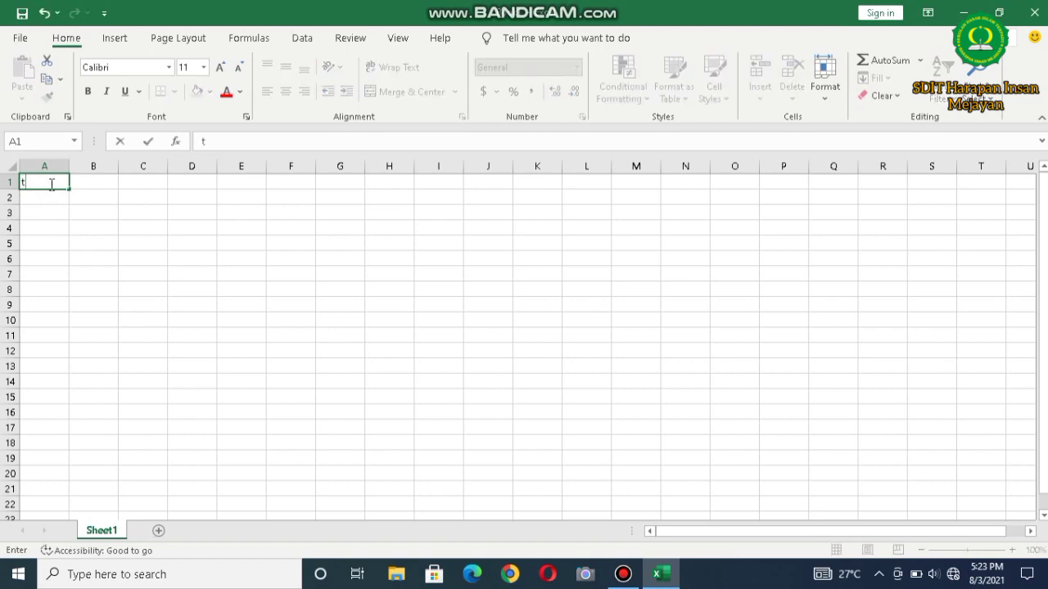
text(oko alat tulis )
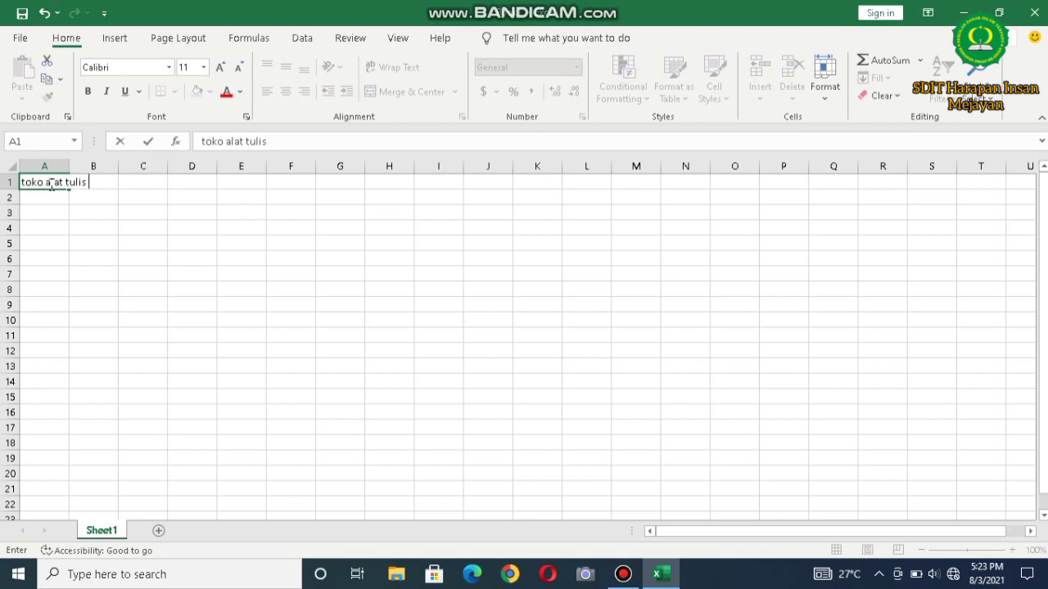
text(dora)
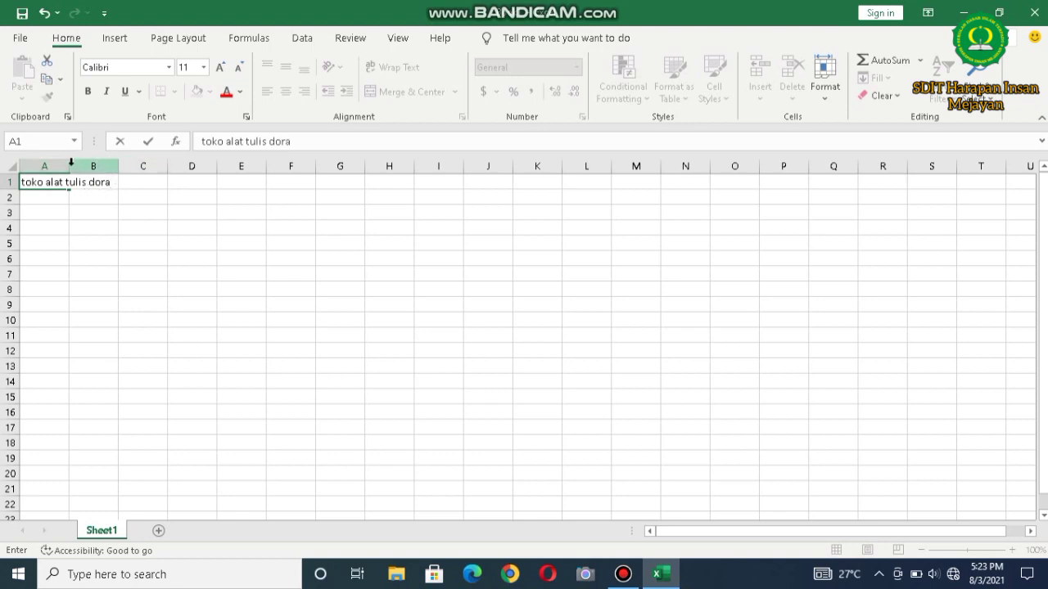
click(75, 200)
click(81, 214)
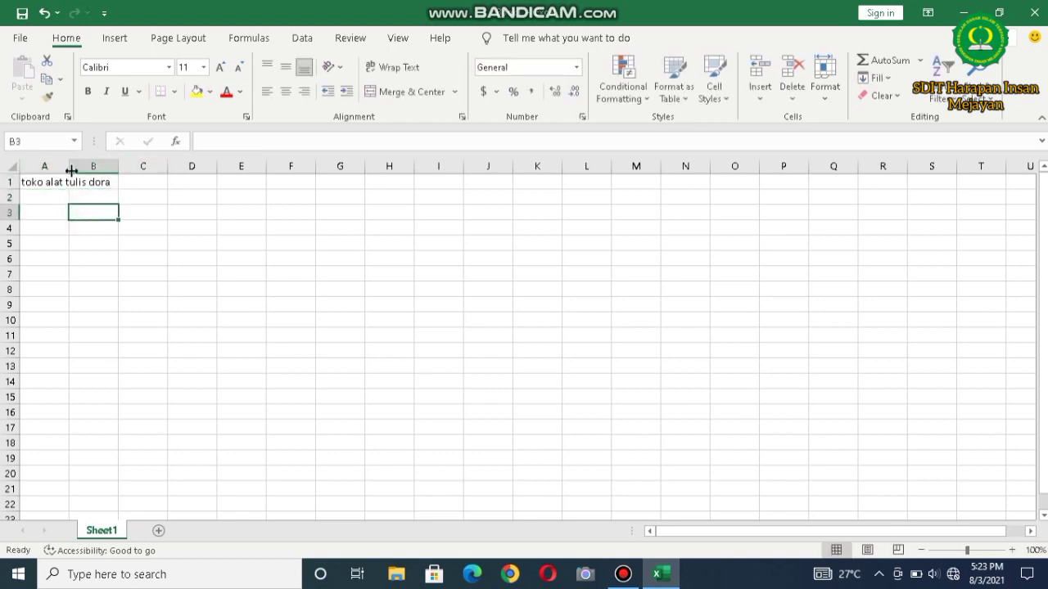
drag(67, 162, 142, 166)
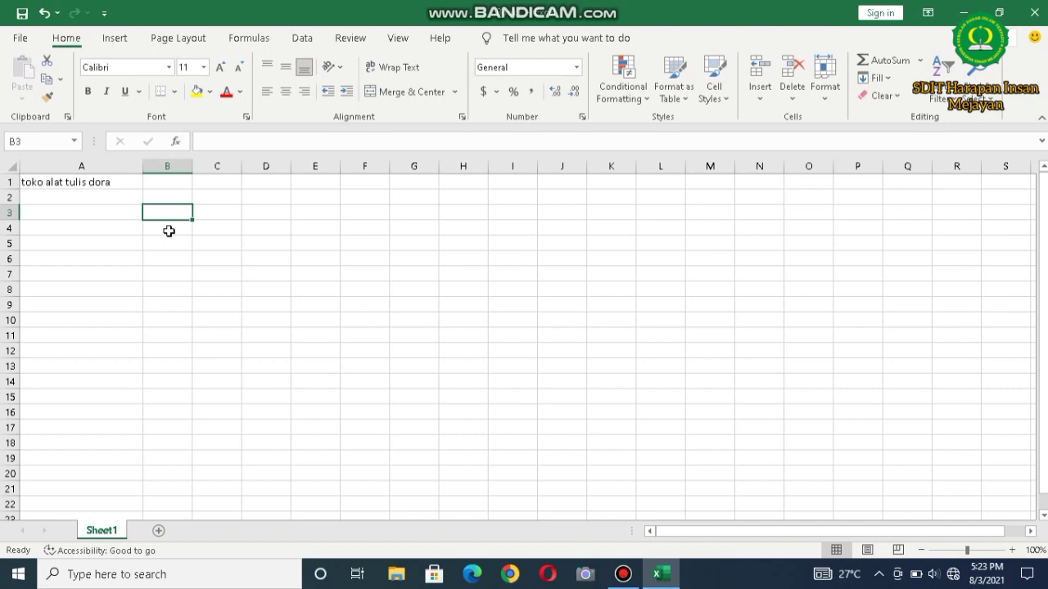
Enter the column heading "barang" in cell A3
click(103, 213)
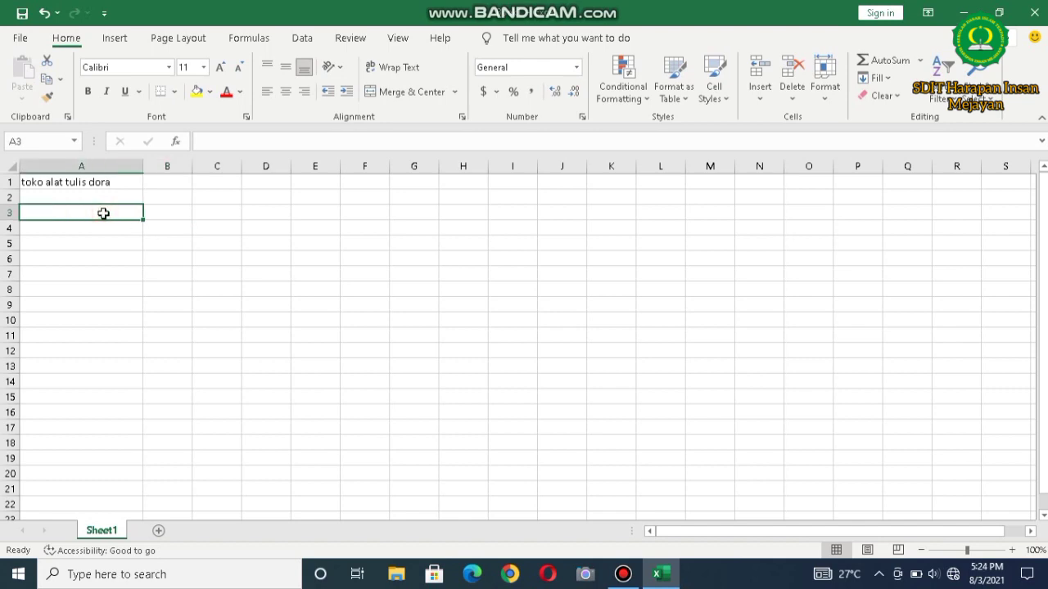
text(barab)
key(BackSpace)
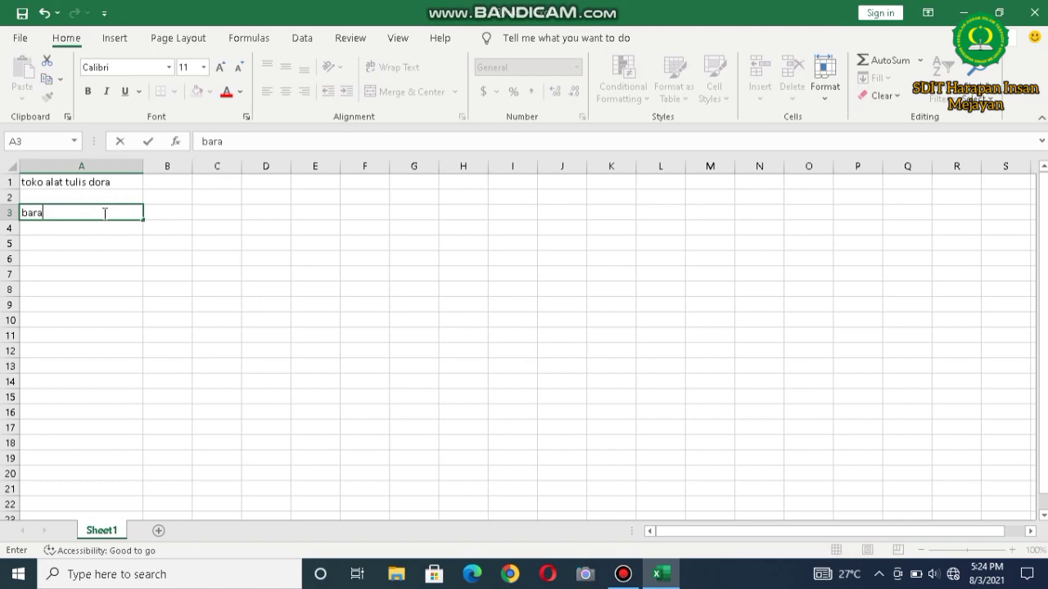
text(ng)
scroll(104, 213, right, 3)
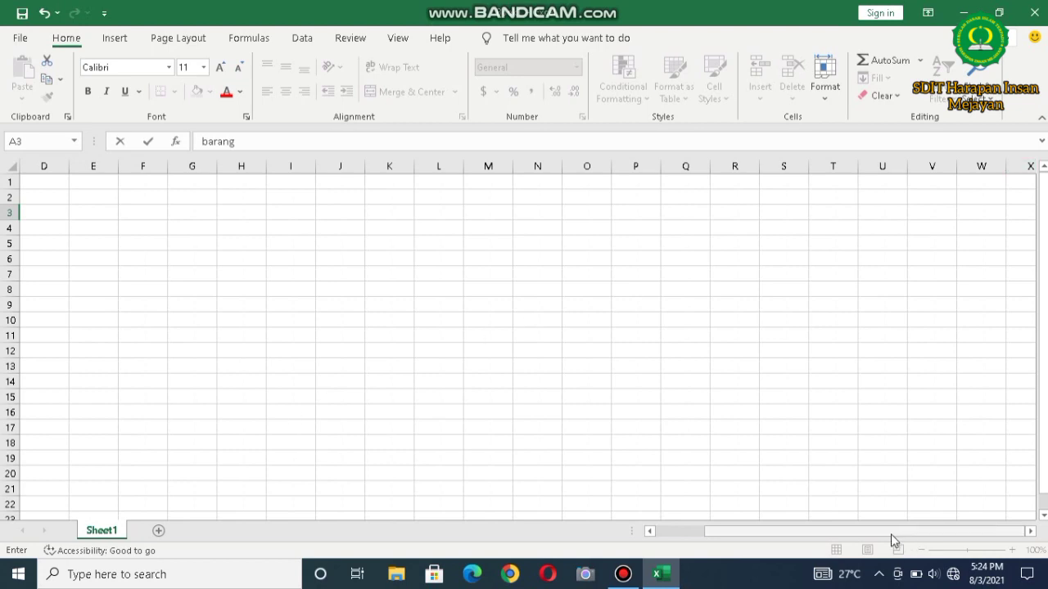
drag(896, 535, 762, 533)
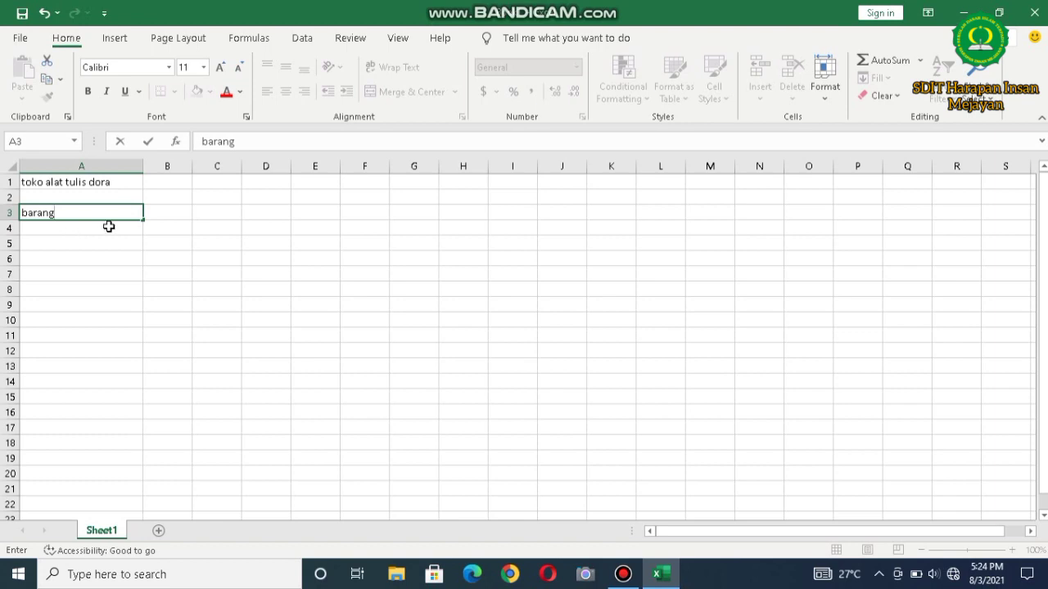
Enter the heading "harga satuan" in cell B3 and widen column B to fit it
click(167, 215)
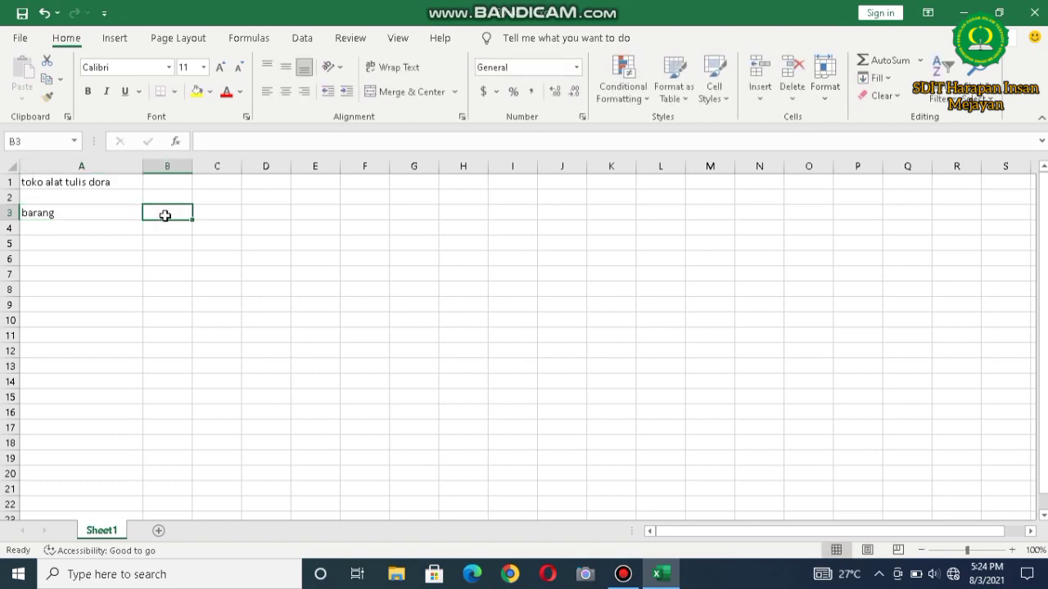
text(harga)
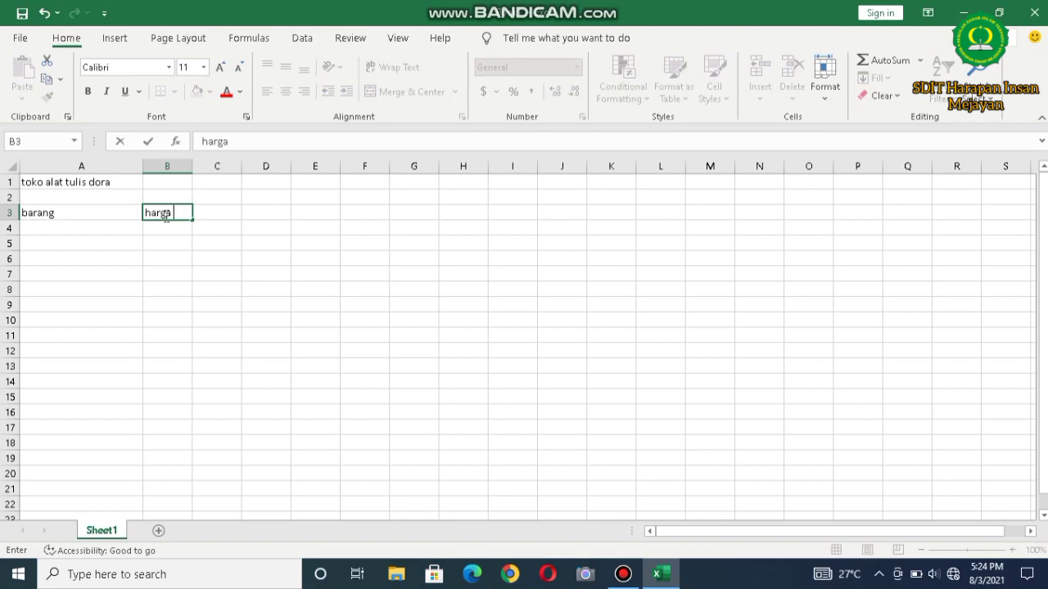
text( satuan)
click(266, 216)
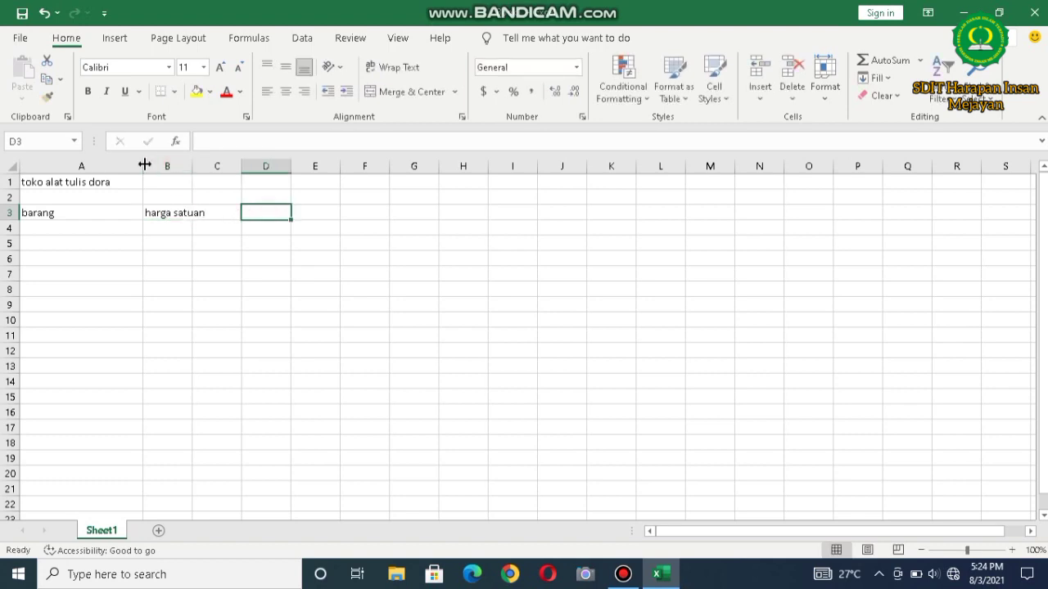
drag(193, 165, 227, 167)
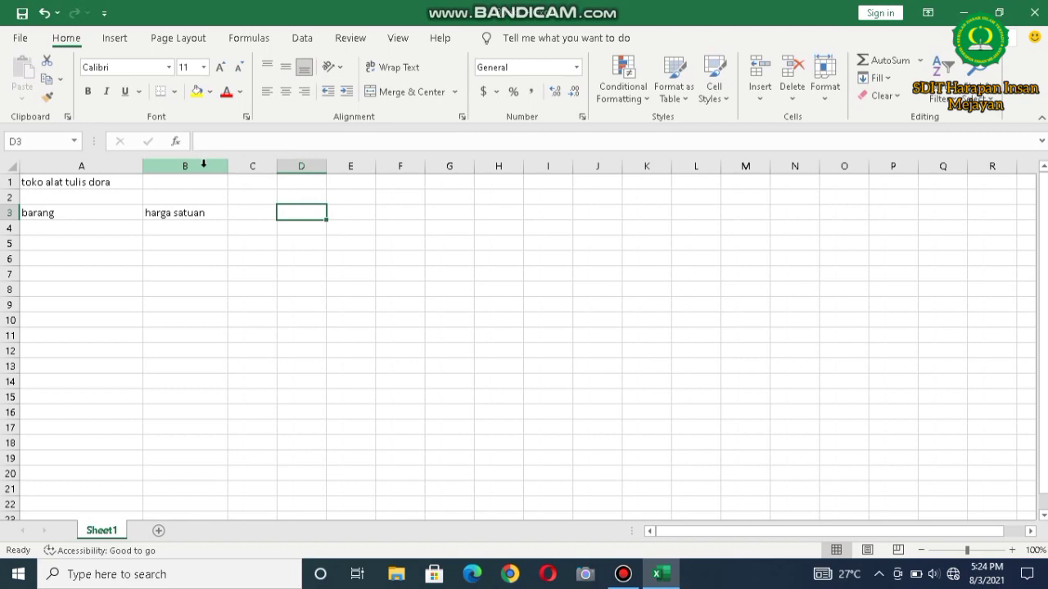
Enter the heading "junlah barang" in cell C3 and widen column C to fit it
click(237, 213)
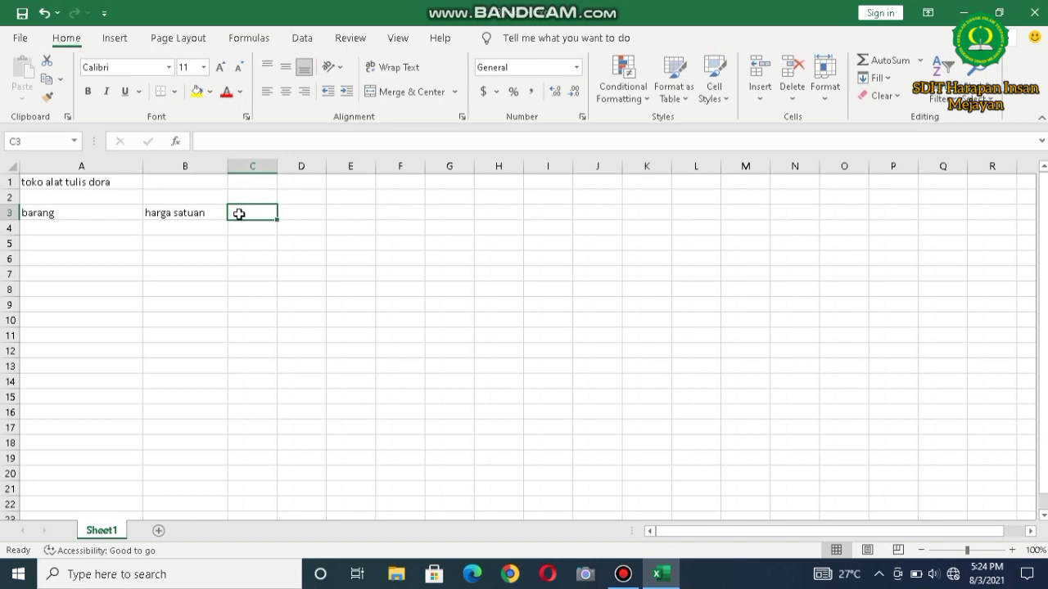
text(junlah)
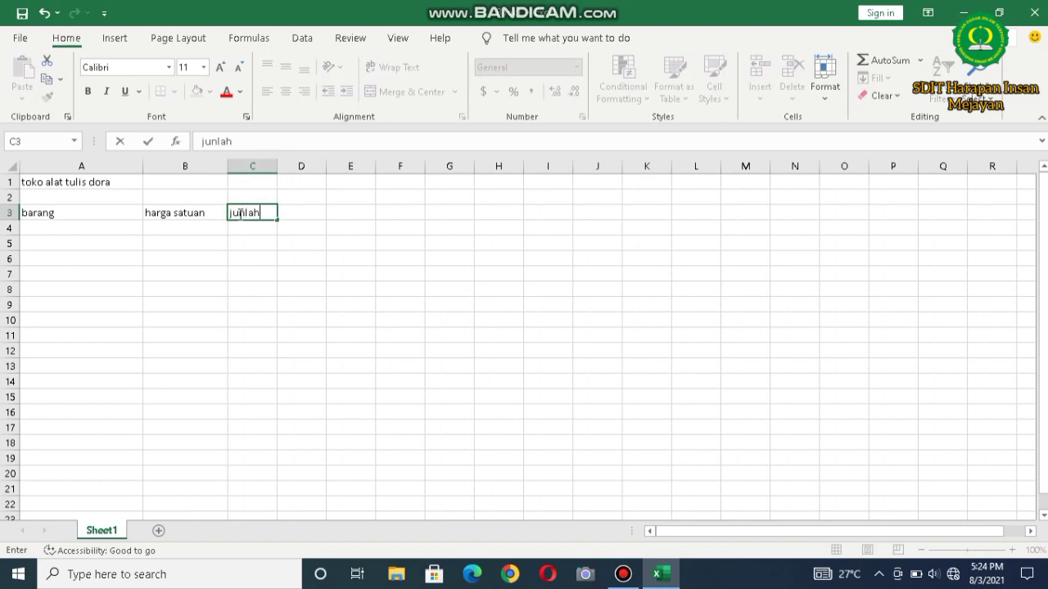
text( barang)
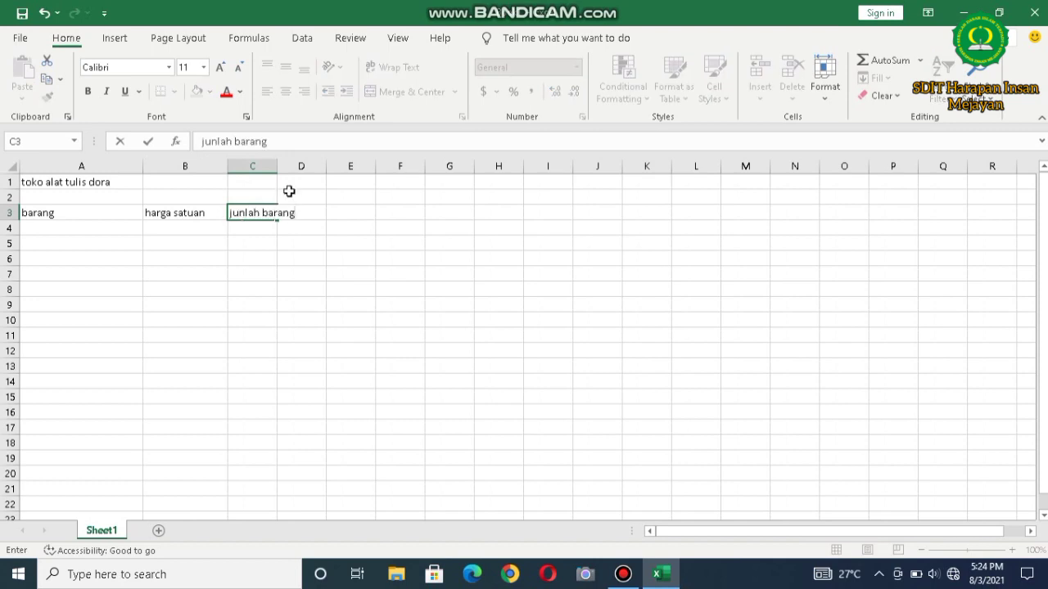
click(294, 186)
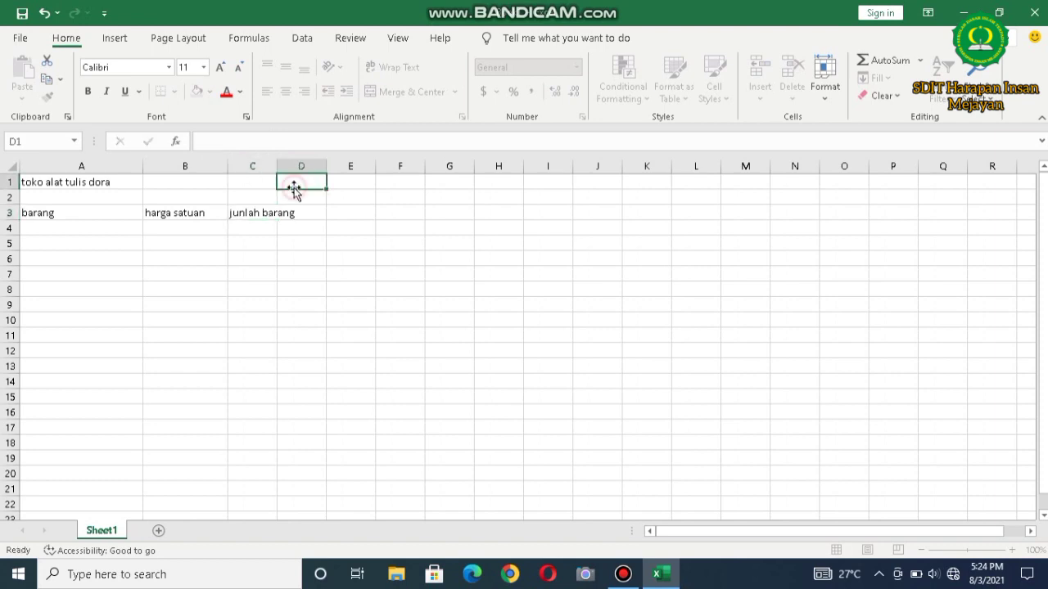
drag(277, 166, 315, 171)
Enter the heading "total harga" in cell D3 and widen column D to fit it
click(335, 218)
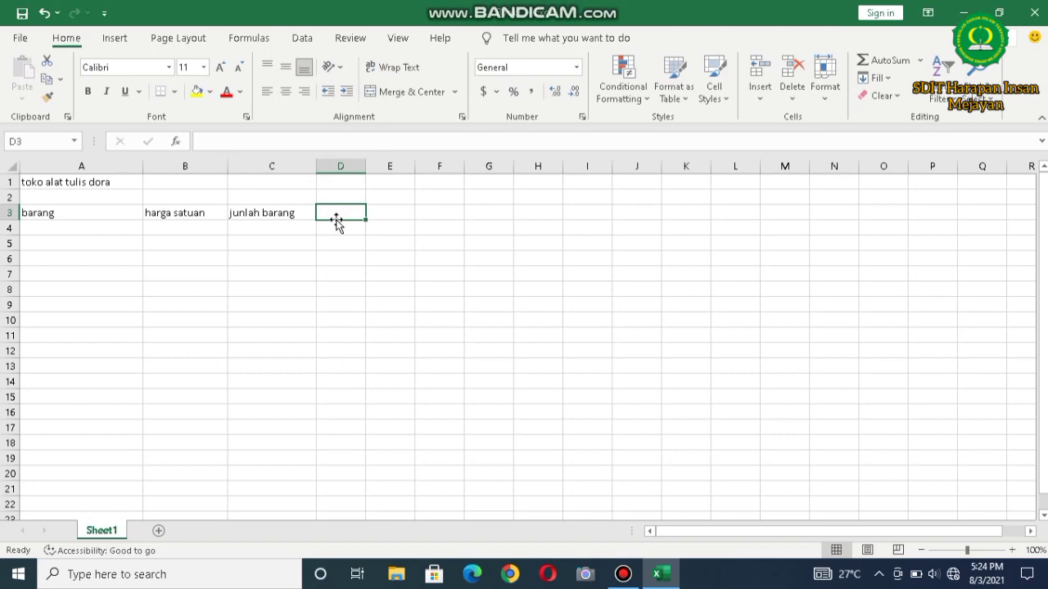
text(tota)
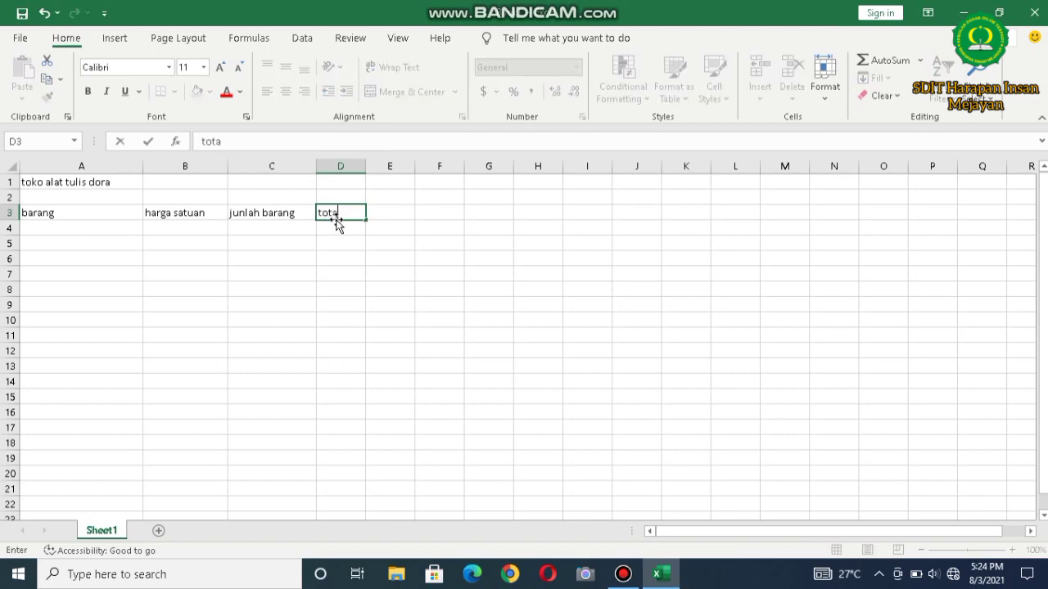
text(l harga)
click(404, 233)
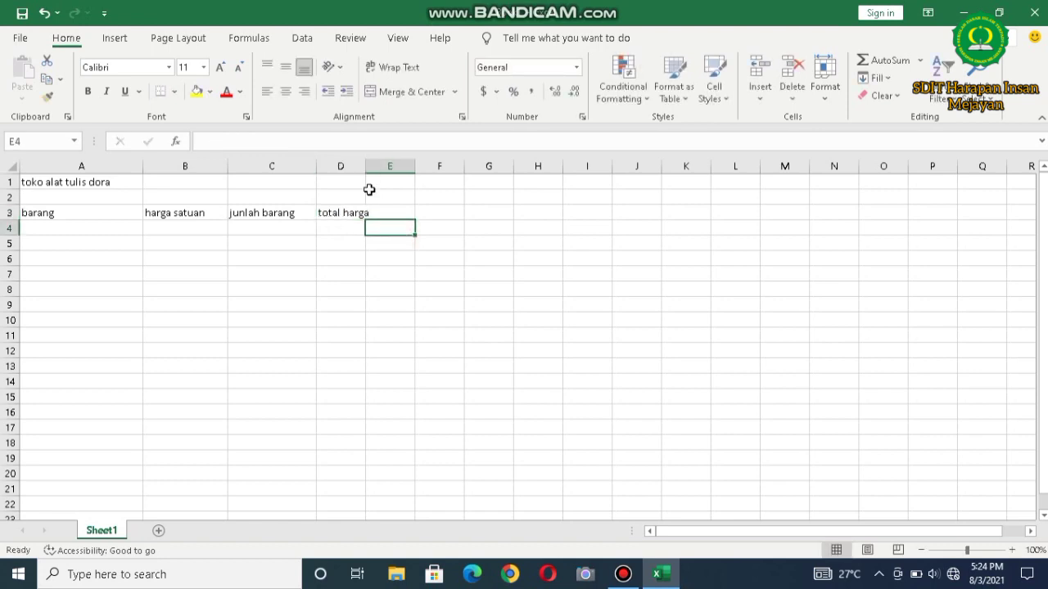
drag(363, 166, 387, 166)
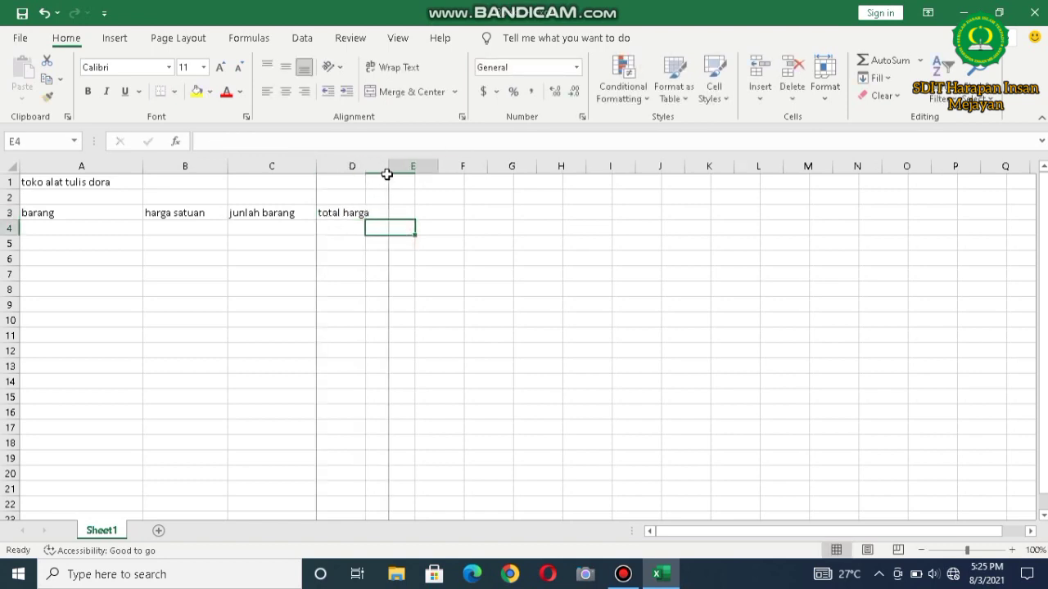
click(60, 229)
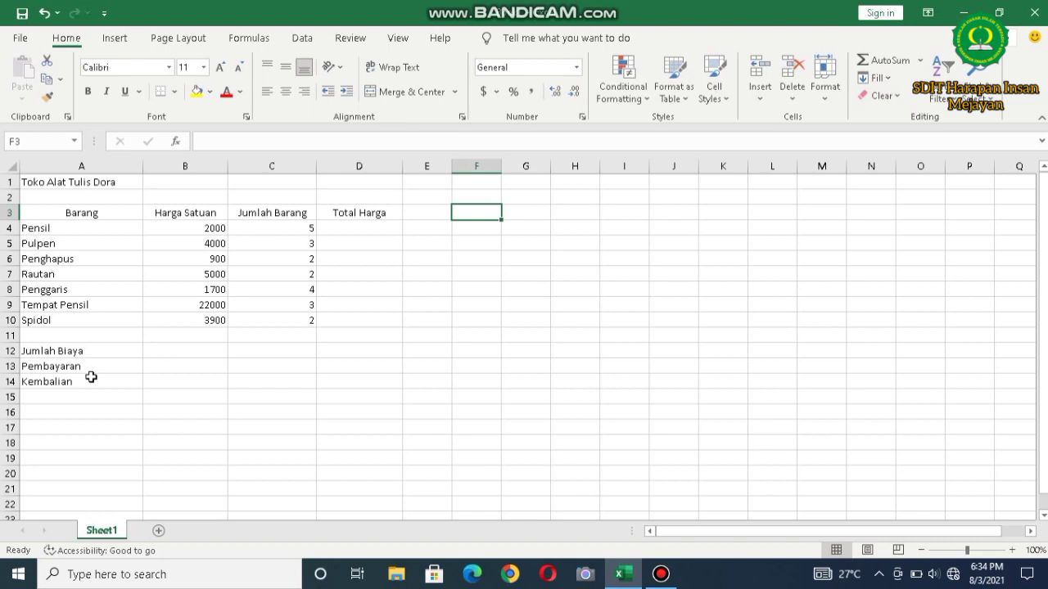
Calculate the Pensil total price in cell D4 with the formula =B4*C4
click(361, 236)
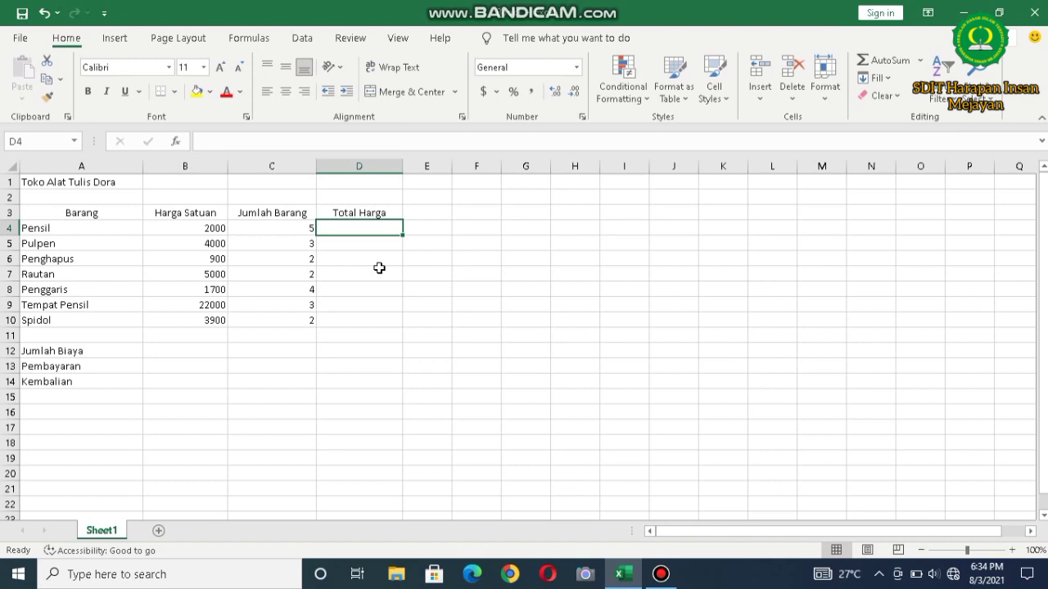
text(=)
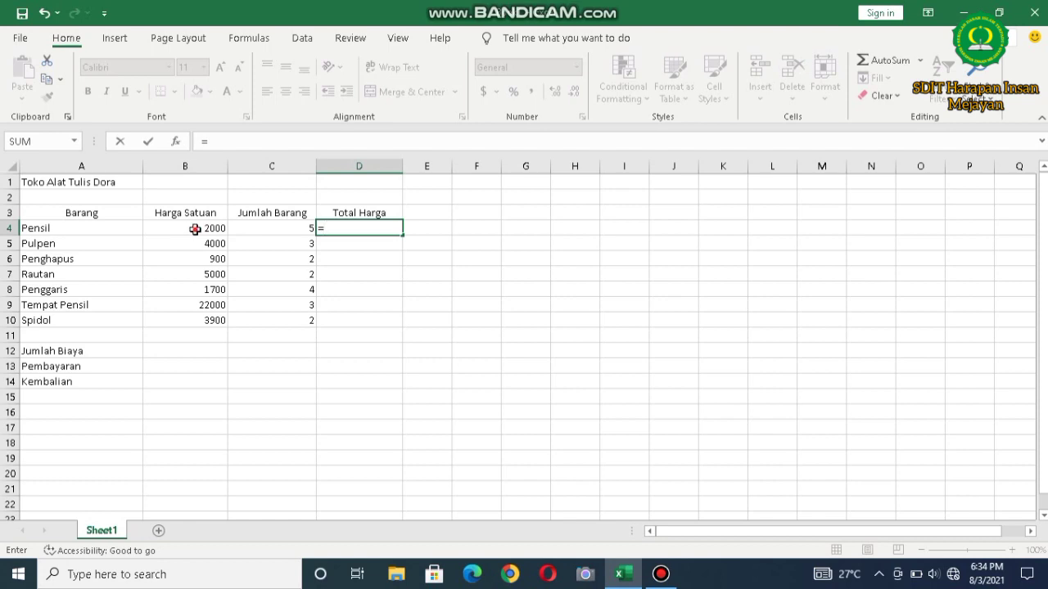
click(195, 229)
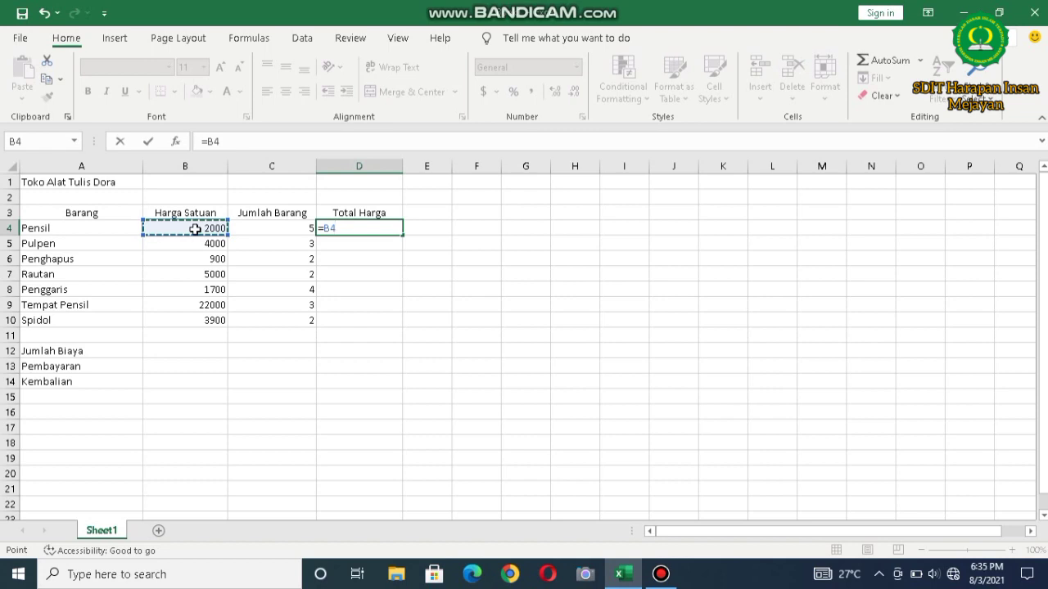
text(*)
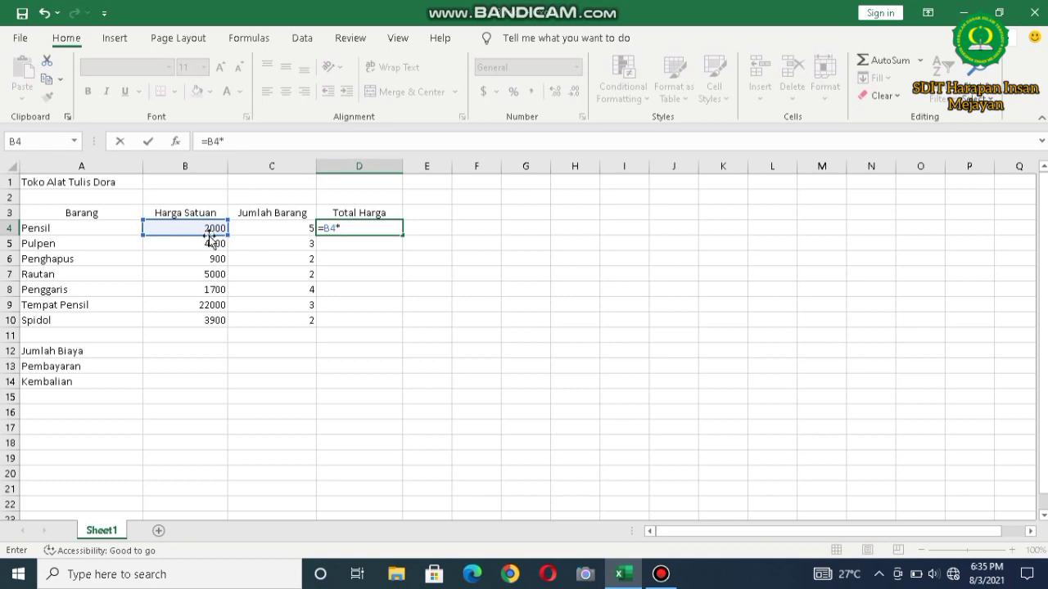
click(284, 229)
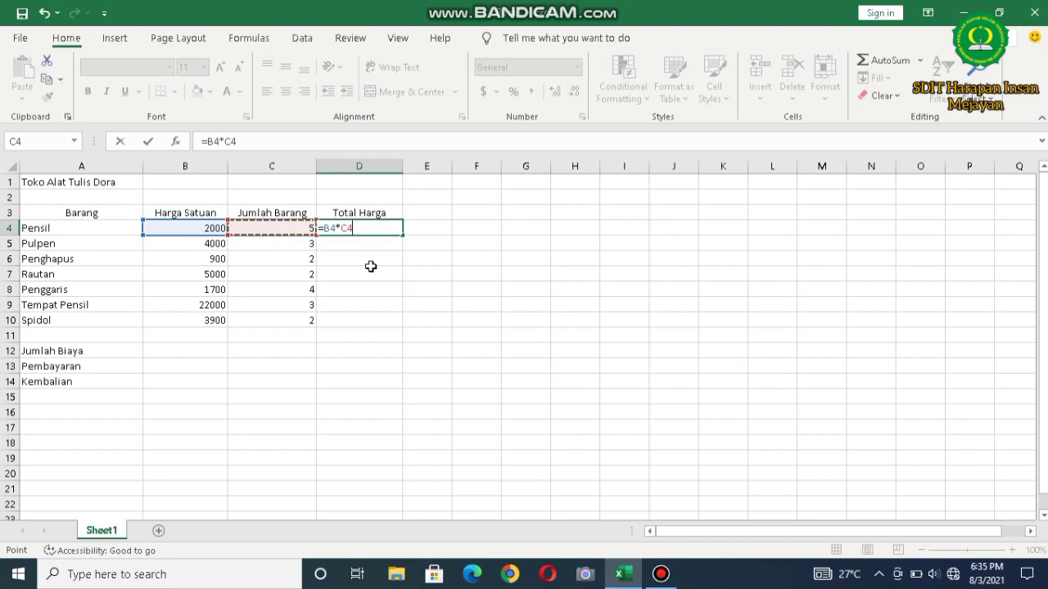
key(Return)
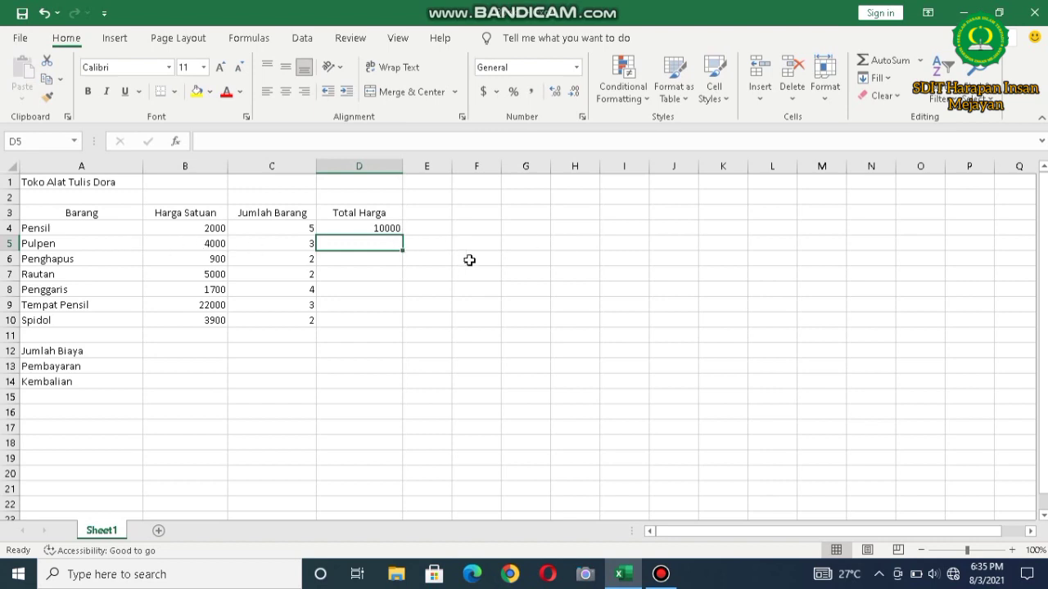
Calculate the Pulpen total price in cell D5 with the formula =B5*C5
text(=)
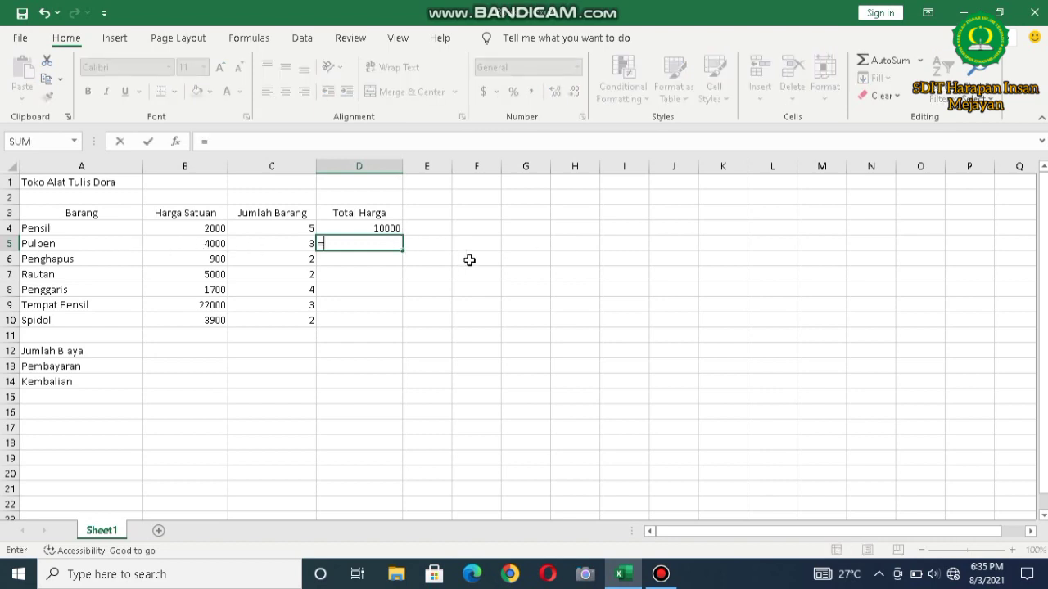
click(211, 245)
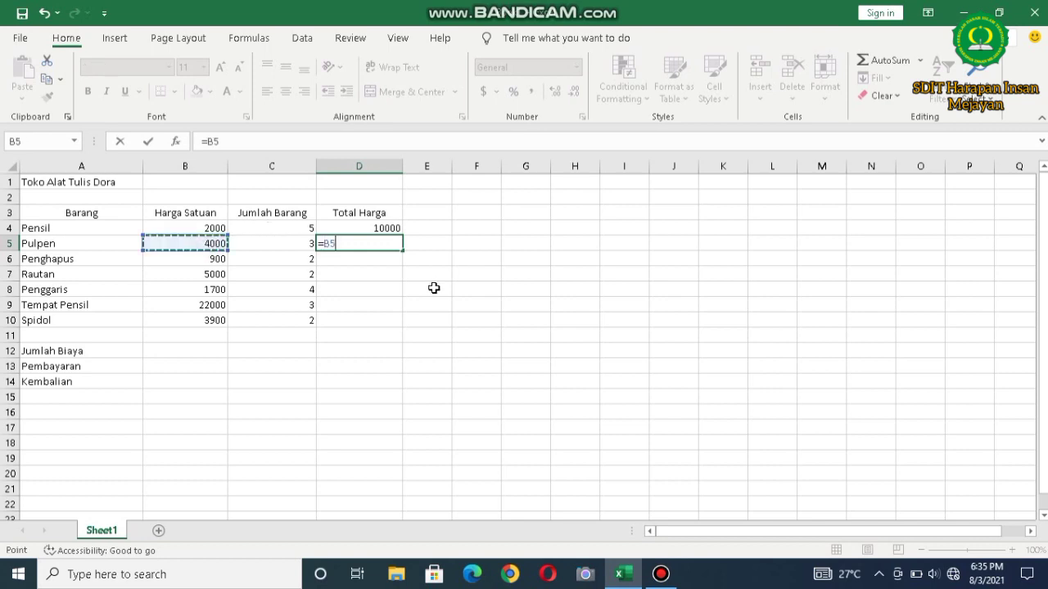
text(*)
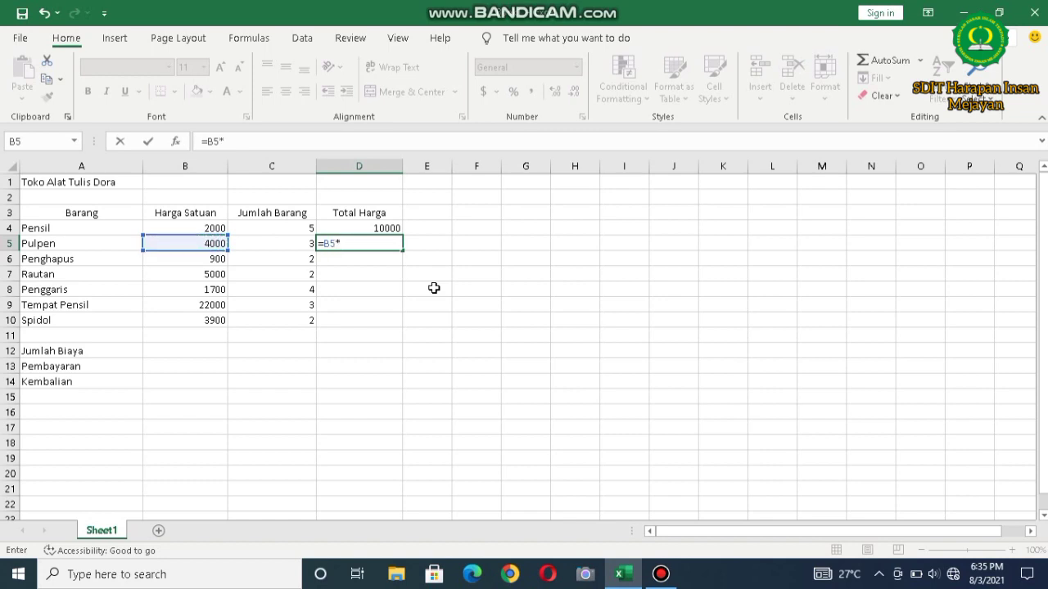
click(281, 247)
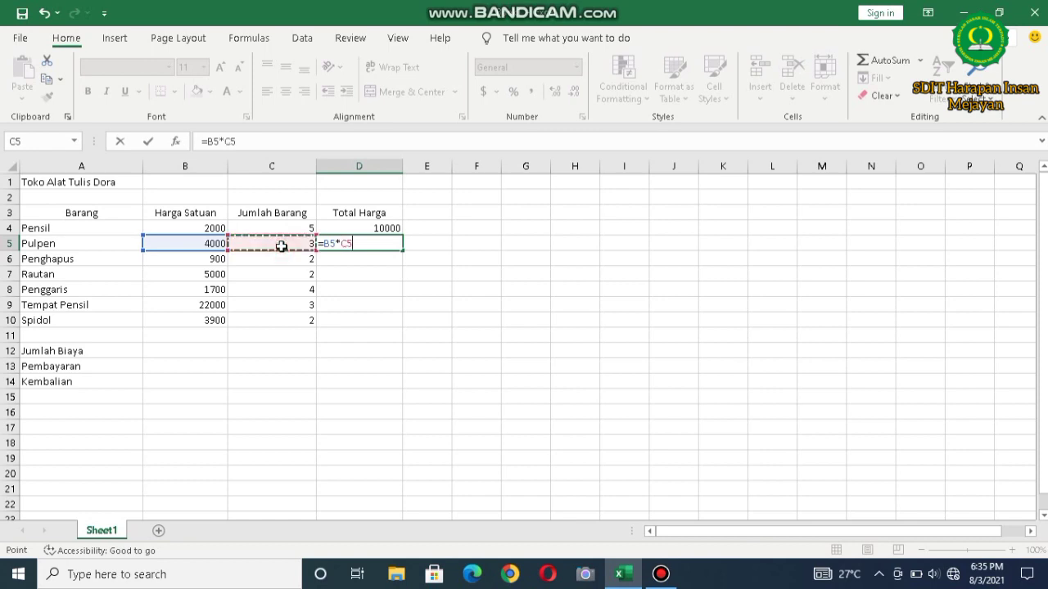
key(Return)
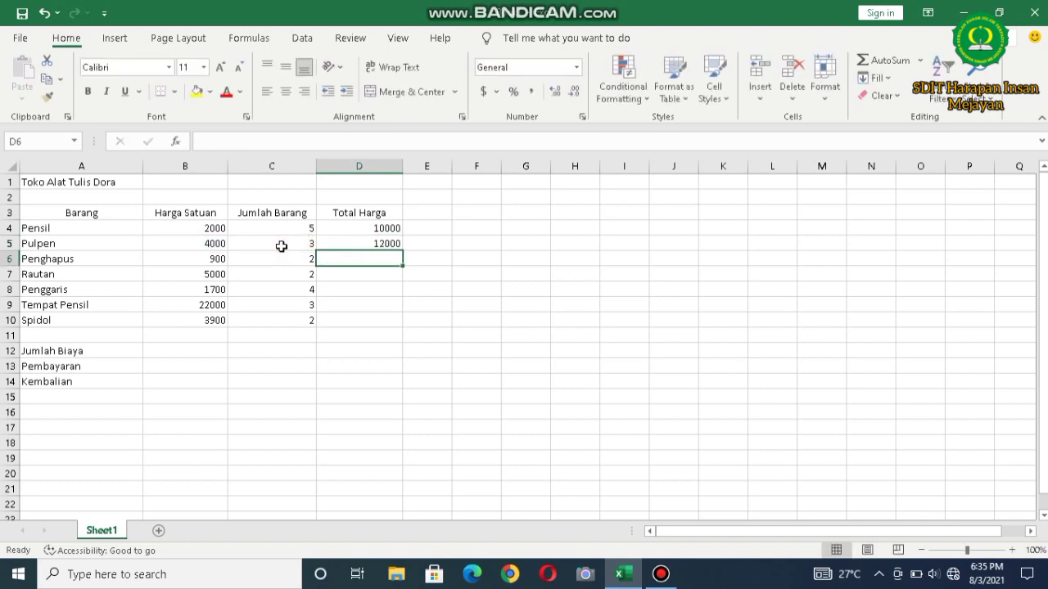
Fill the total price formula from cell D5 down to D10 for the remaining items
click(426, 260)
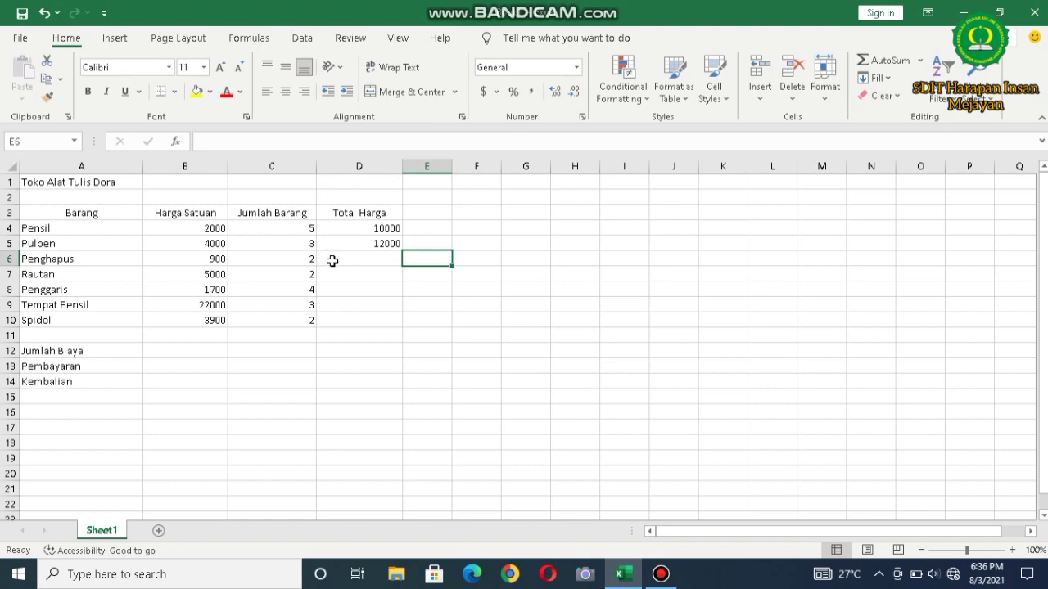
click(391, 246)
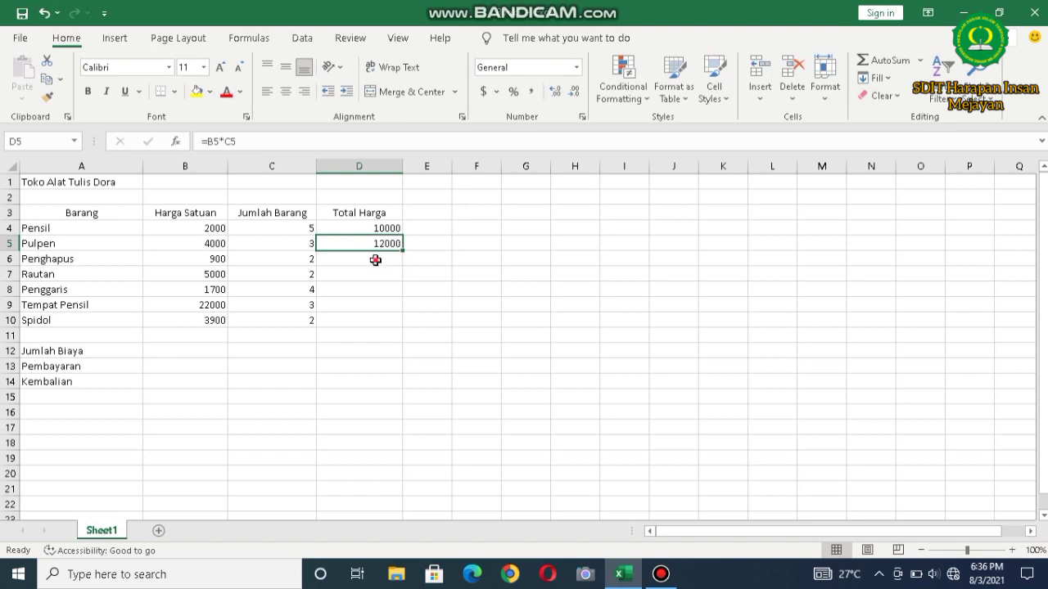
click(375, 259)
click(375, 244)
drag(403, 251, 401, 327)
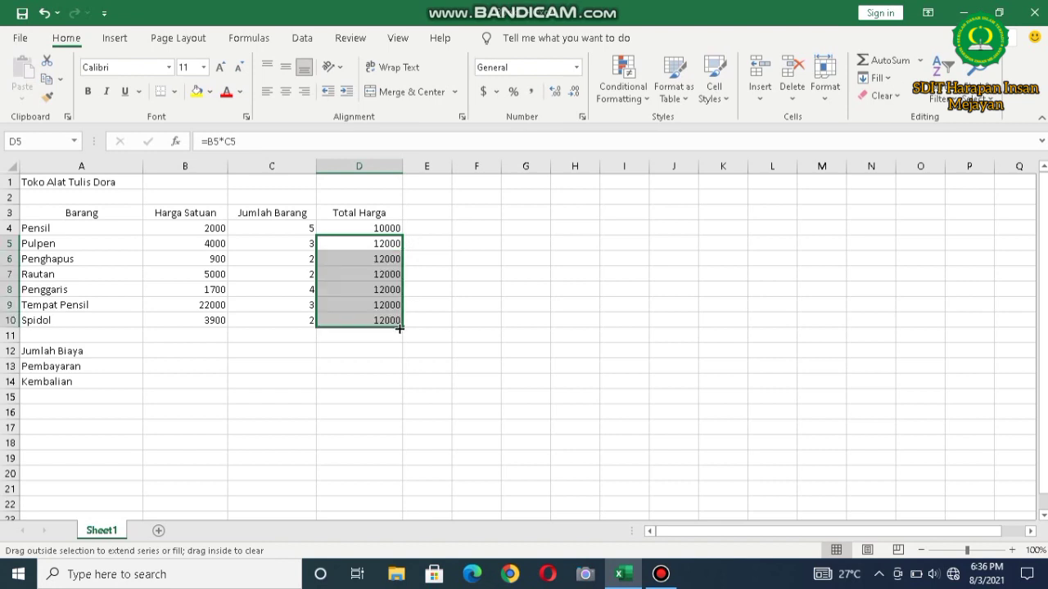
click(428, 270)
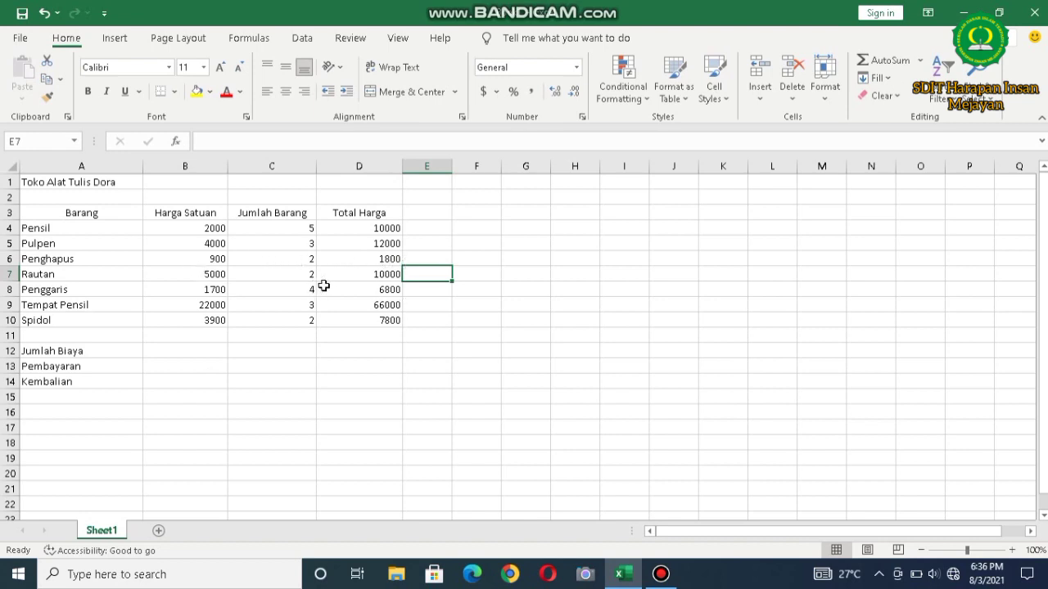
click(388, 227)
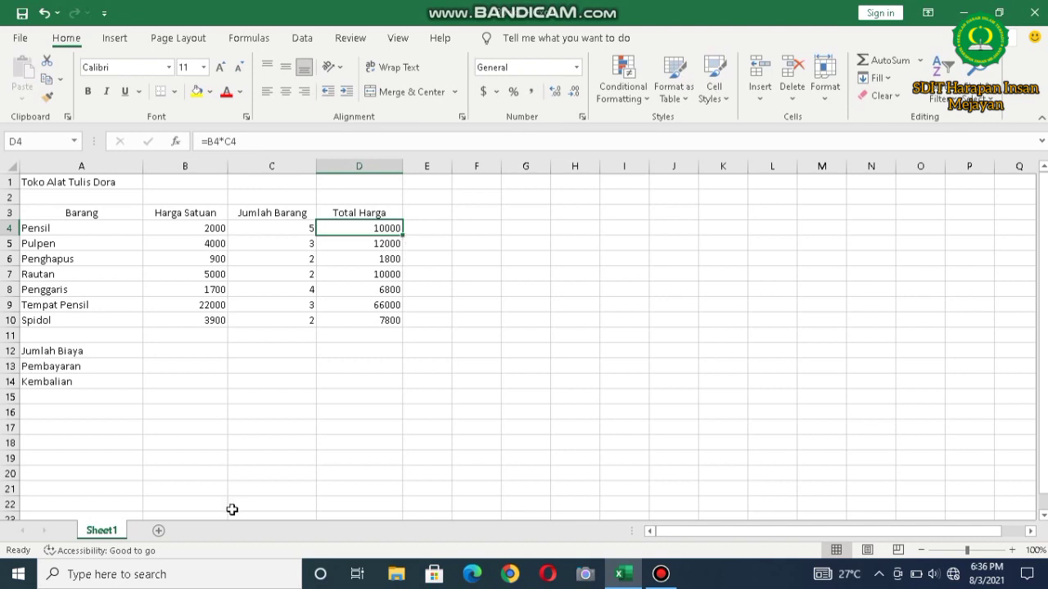
Calculate the Jumlah Biaya in cell D12 with the formula =SUM(D4:D10)
click(161, 349)
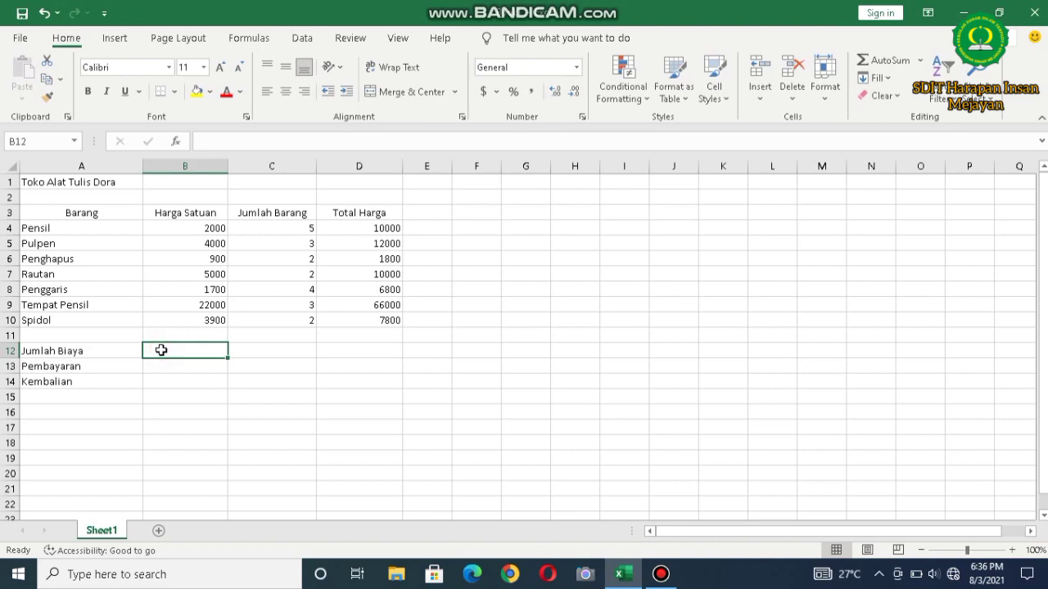
click(342, 356)
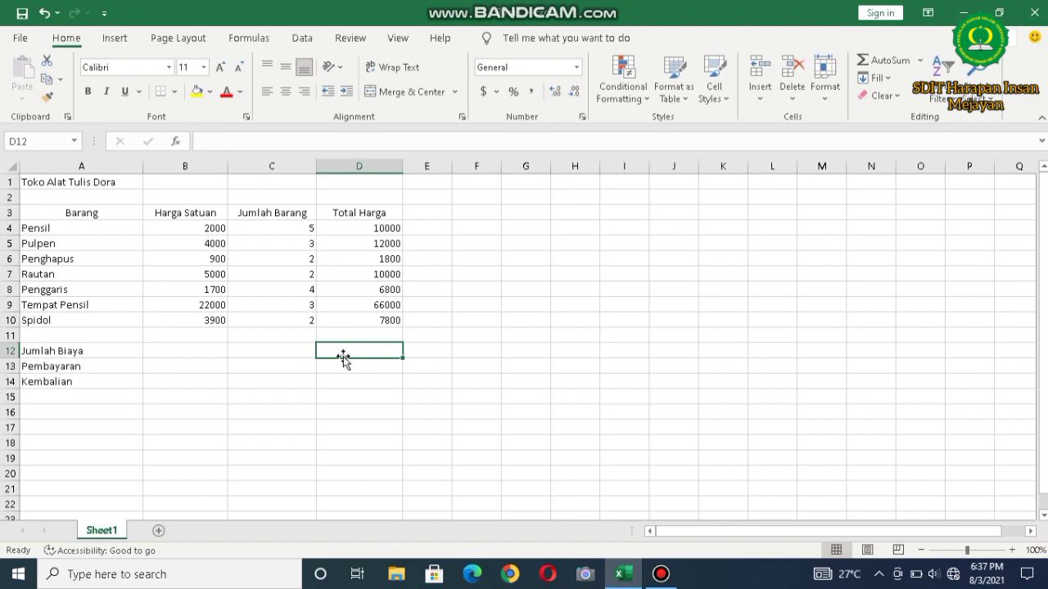
text(=)
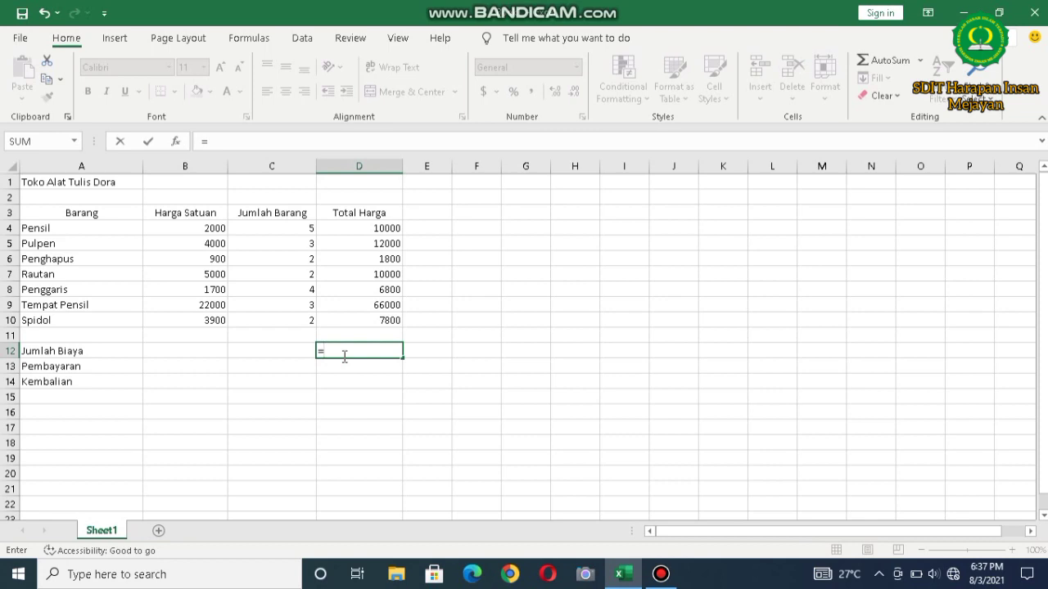
text(sum)
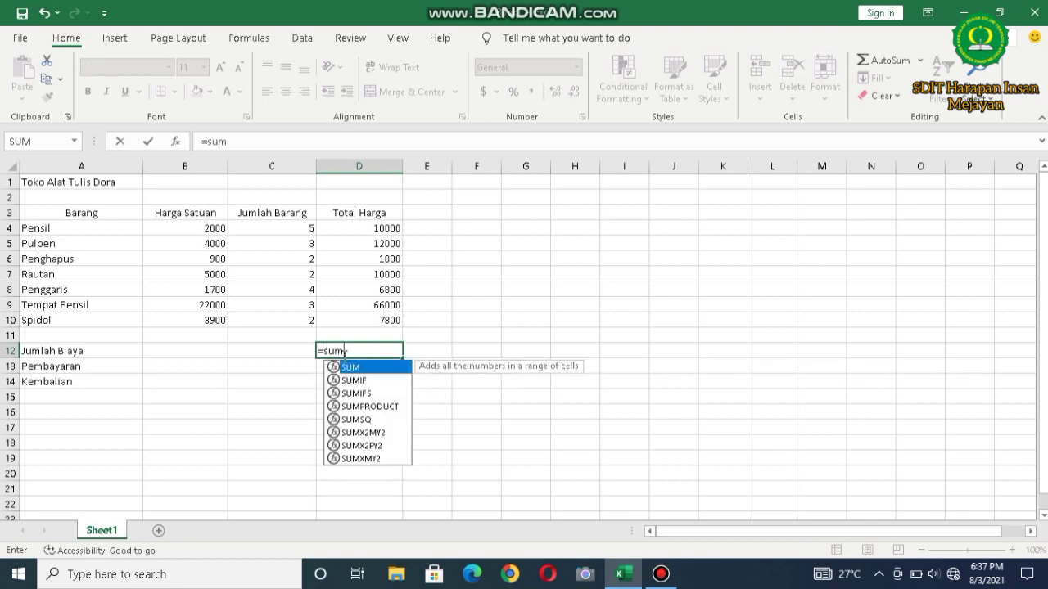
text(()
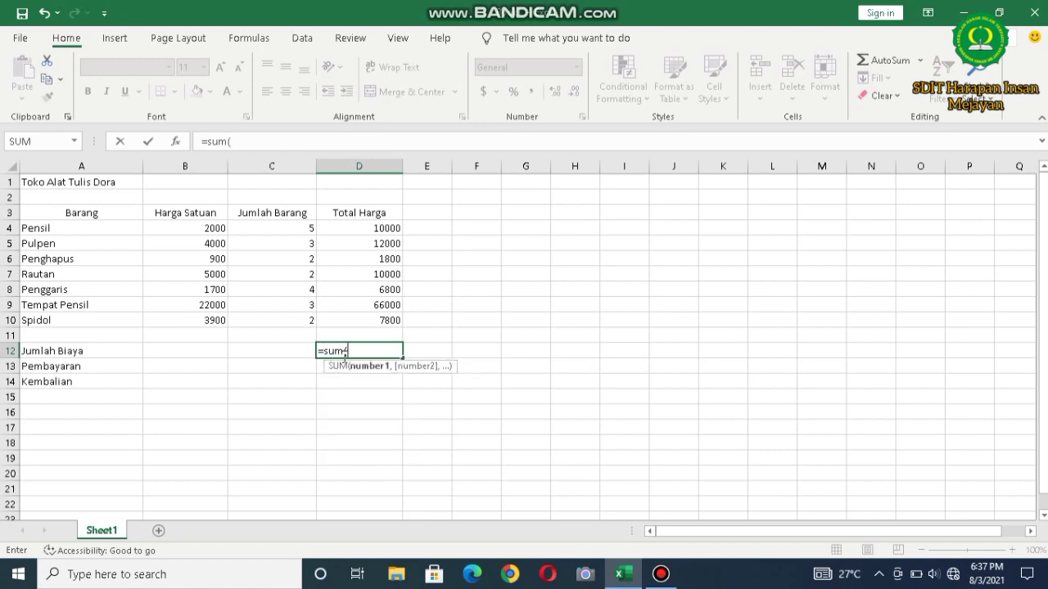
click(388, 228)
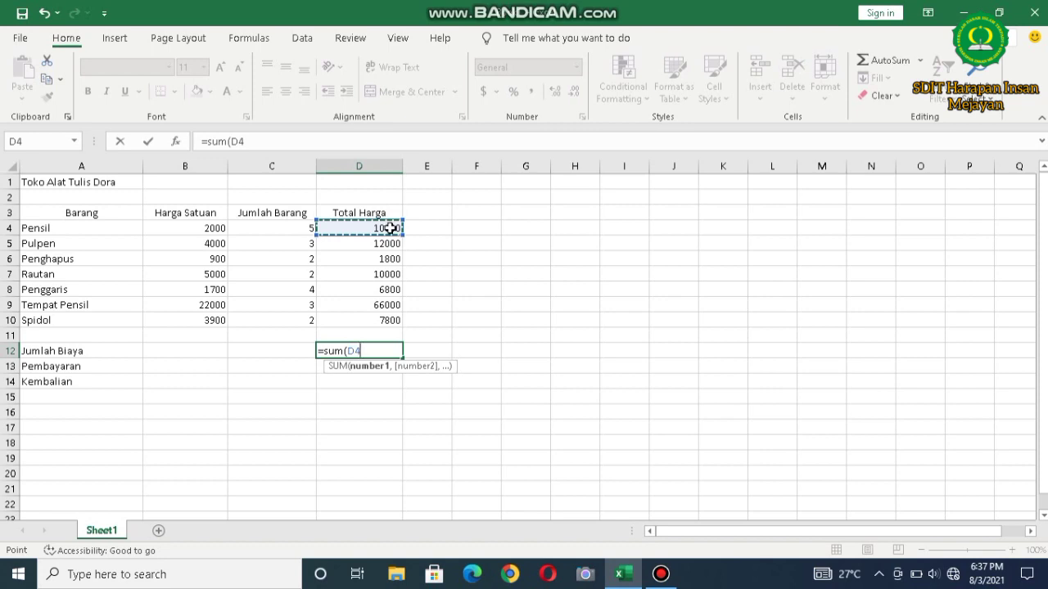
text(:)
key(BackSpace)
key(BackSpace)
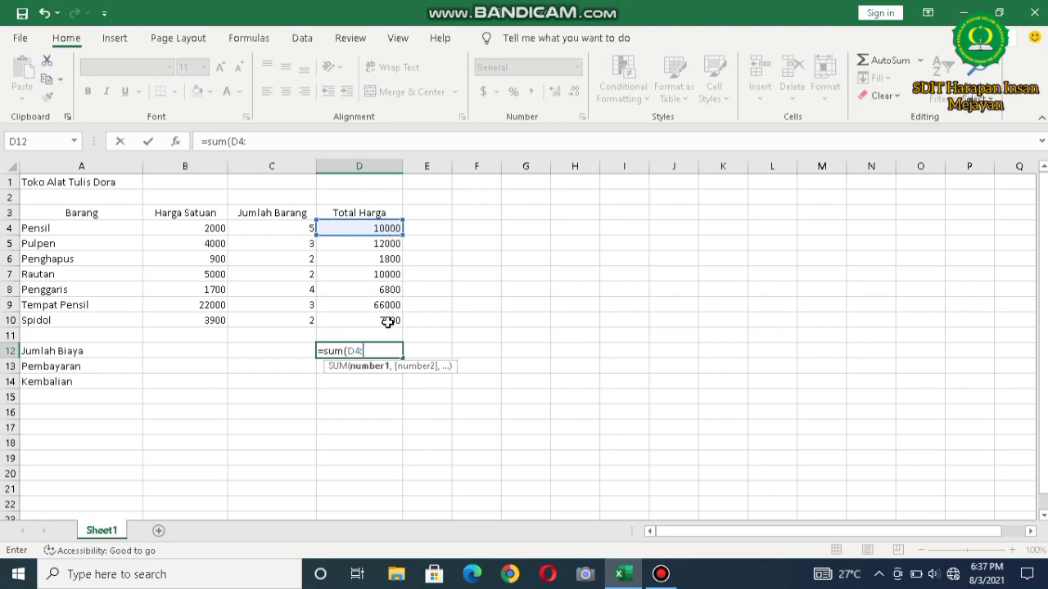
click(386, 323)
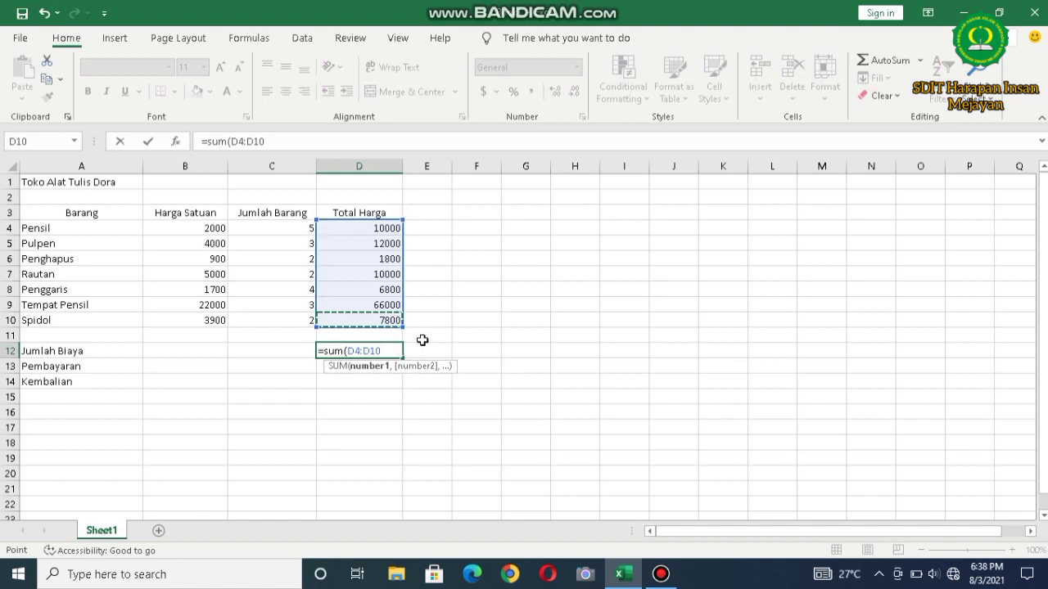
text())
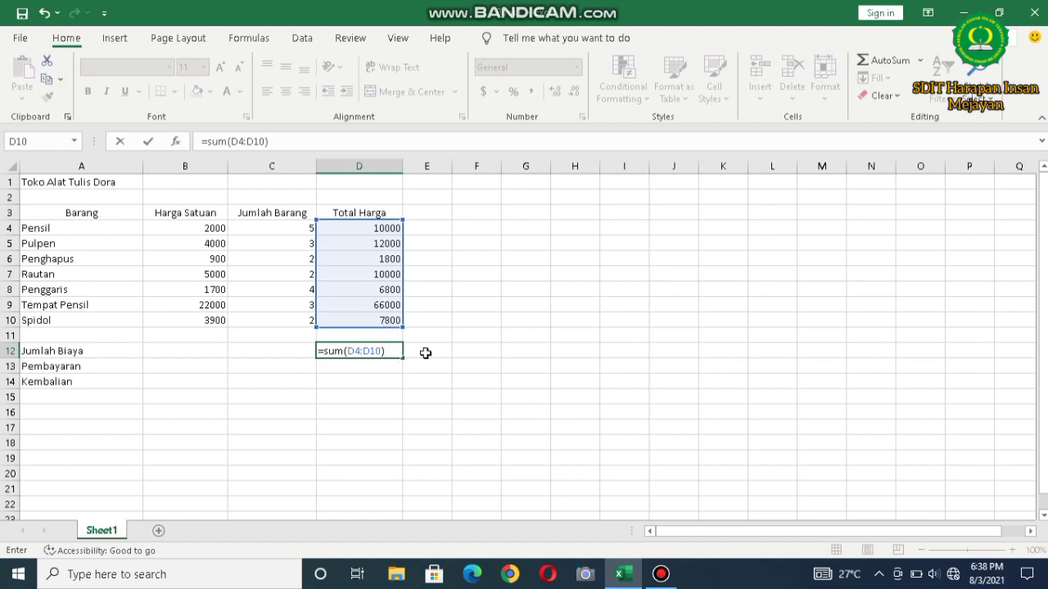
key(Return)
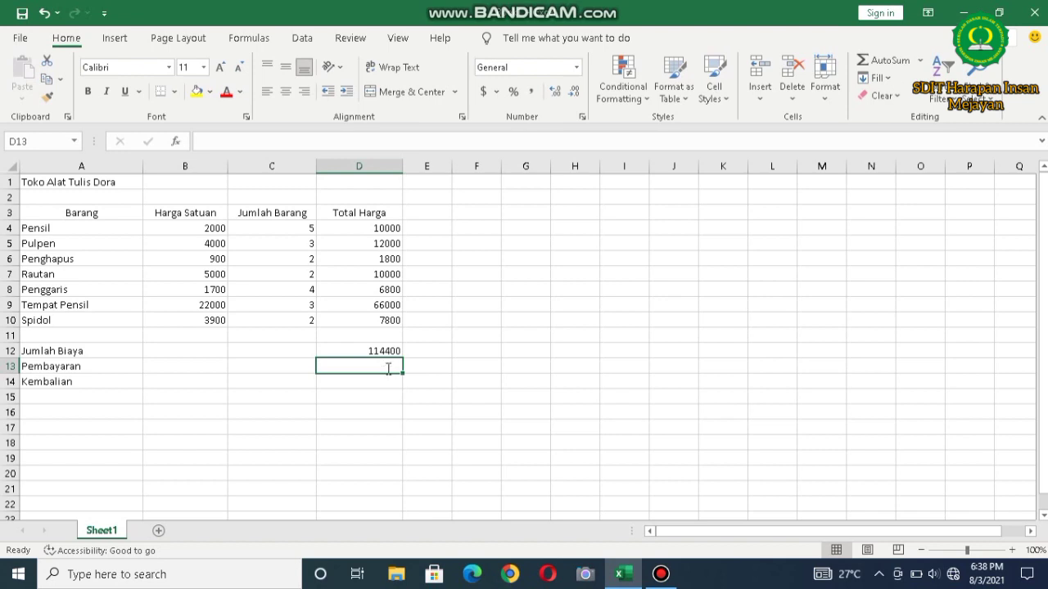
Enter 120000 as the Pembayaran in cell D13 and calculate the Kembalian in D14 with the formula =D13-D12
text(120000)
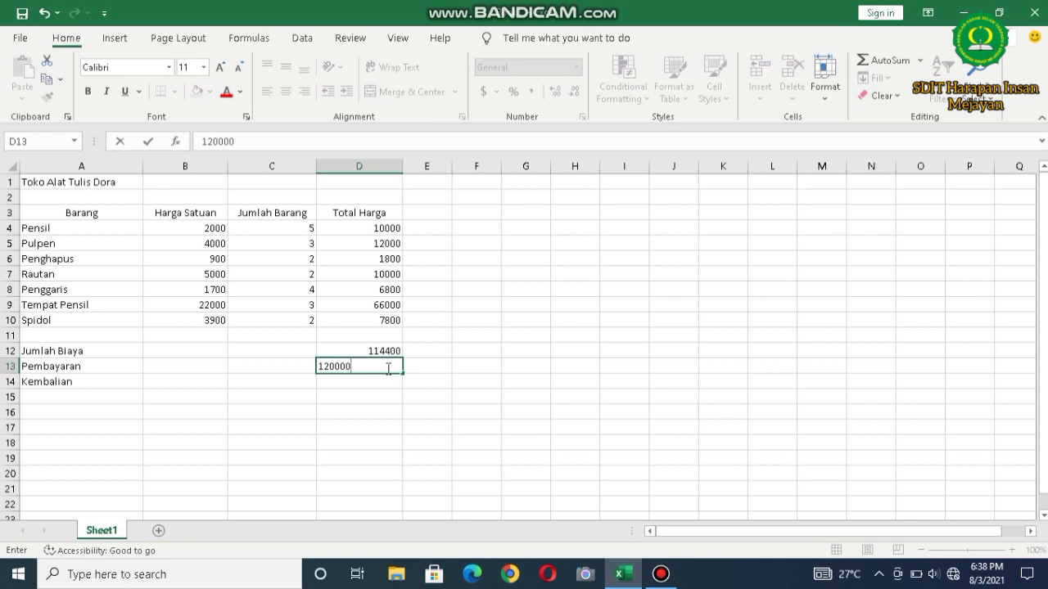
key(Return)
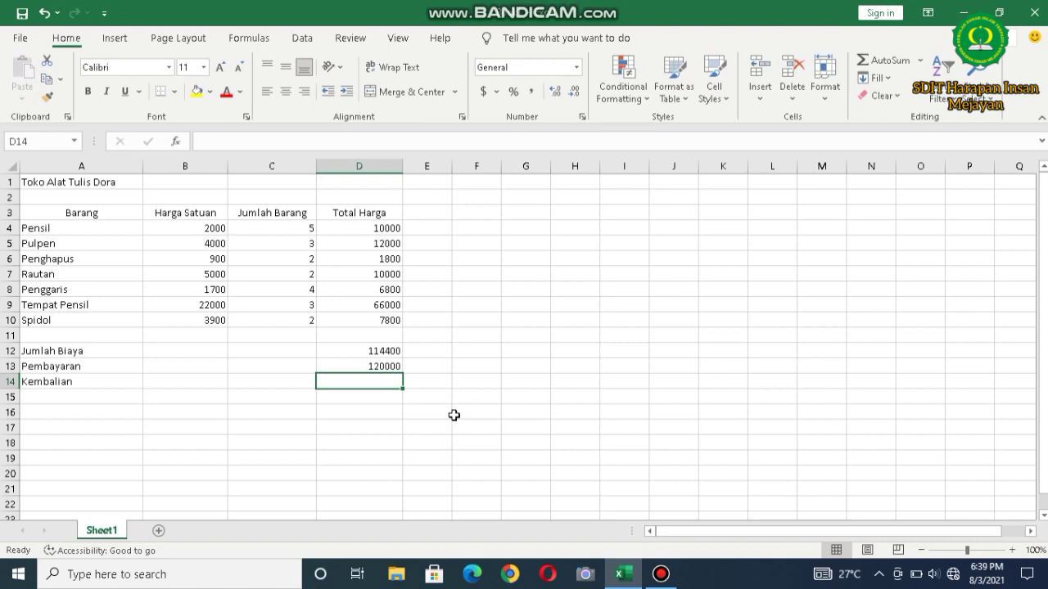
text(=)
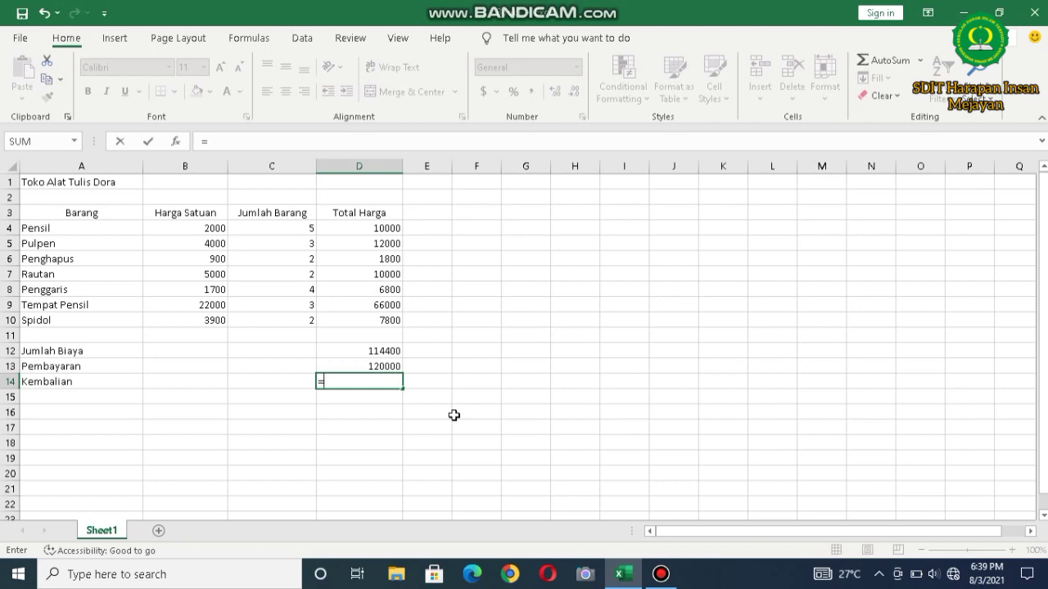
click(359, 366)
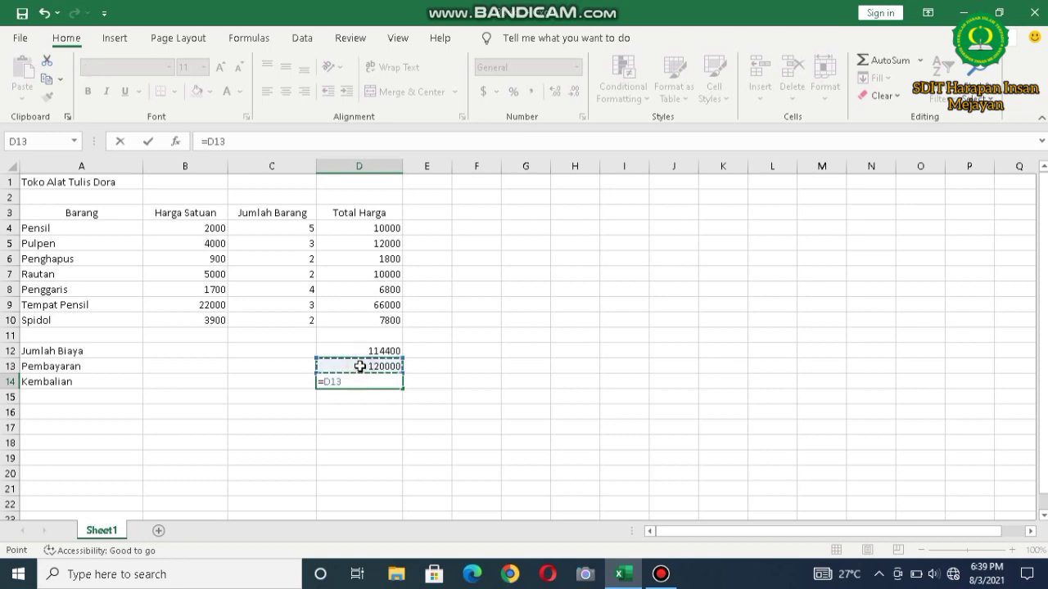
text(-)
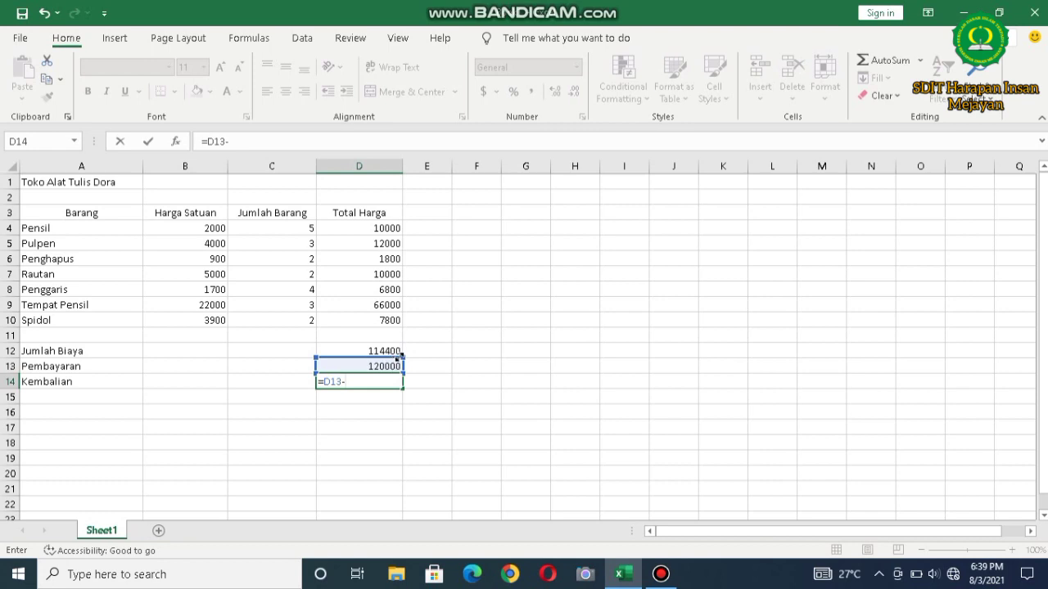
click(355, 352)
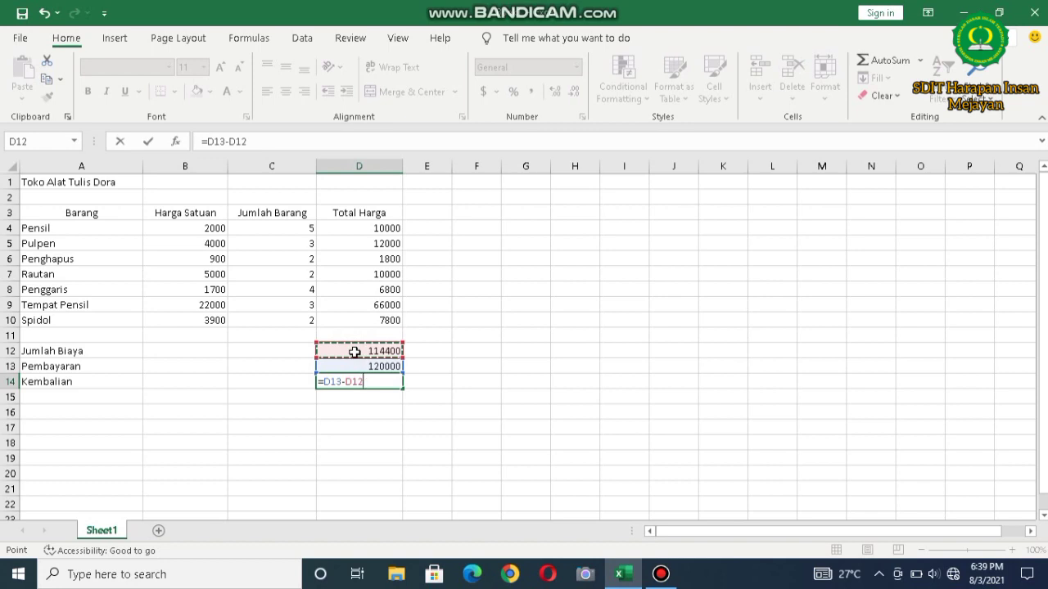
key(Return)
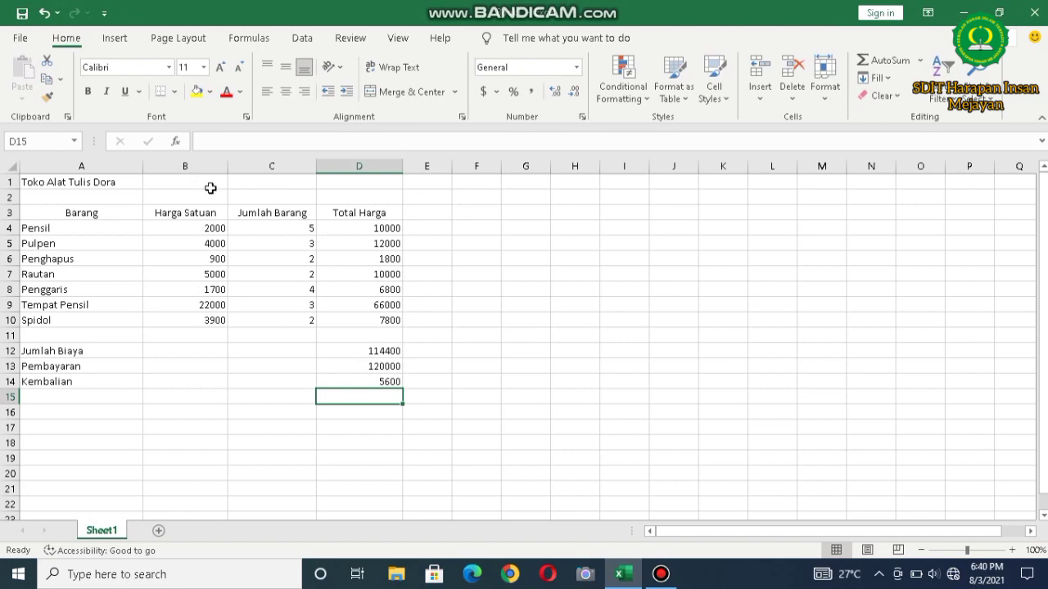
Format the Harga Satuan prices in B4:B10 as Currency with the Rp Indonesian symbol
click(201, 229)
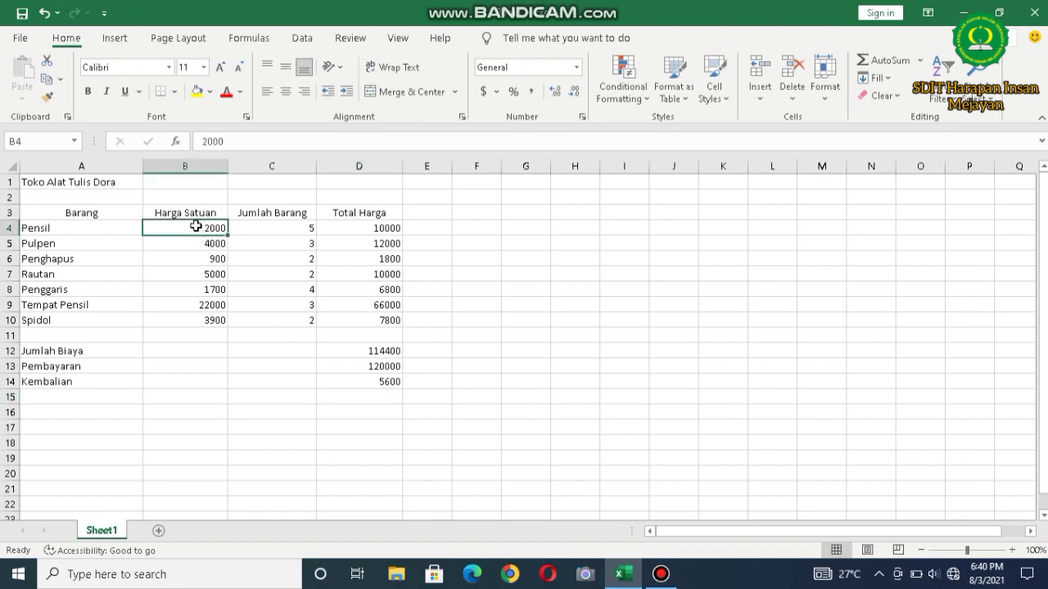
drag(196, 226, 205, 318)
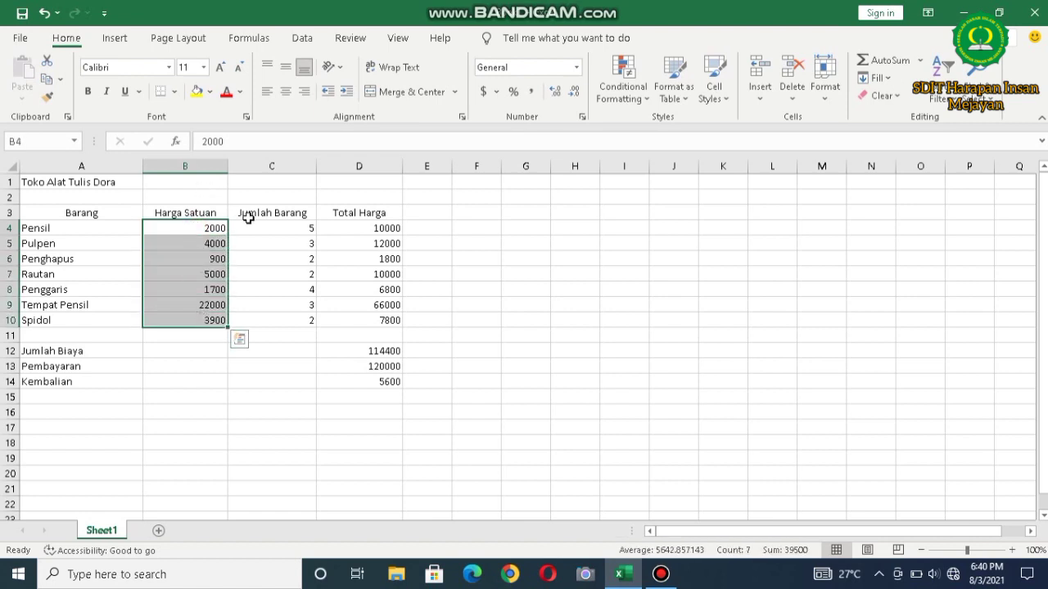
right_click(218, 324)
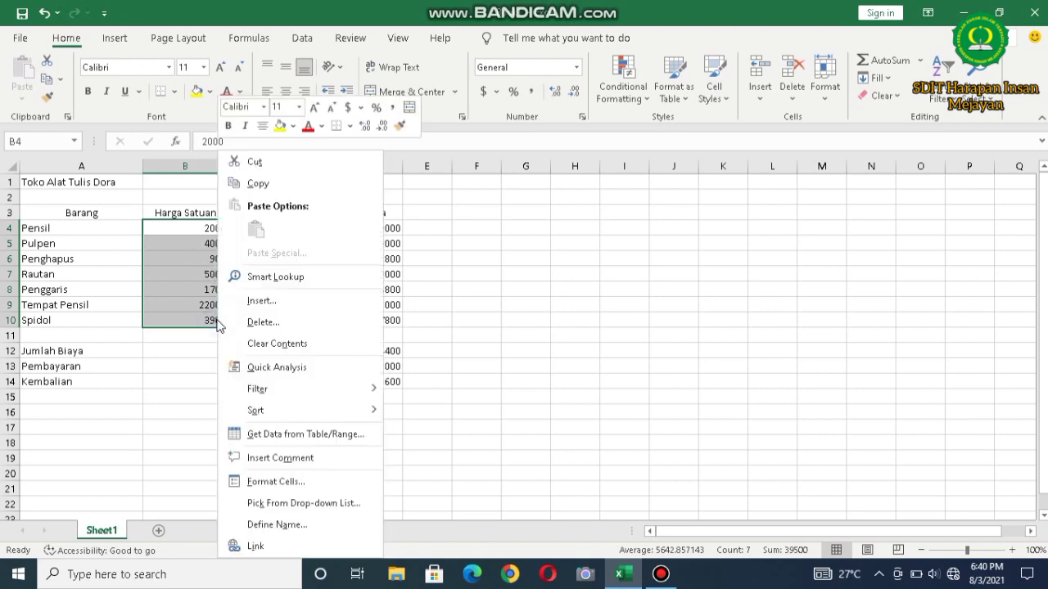
click(269, 483)
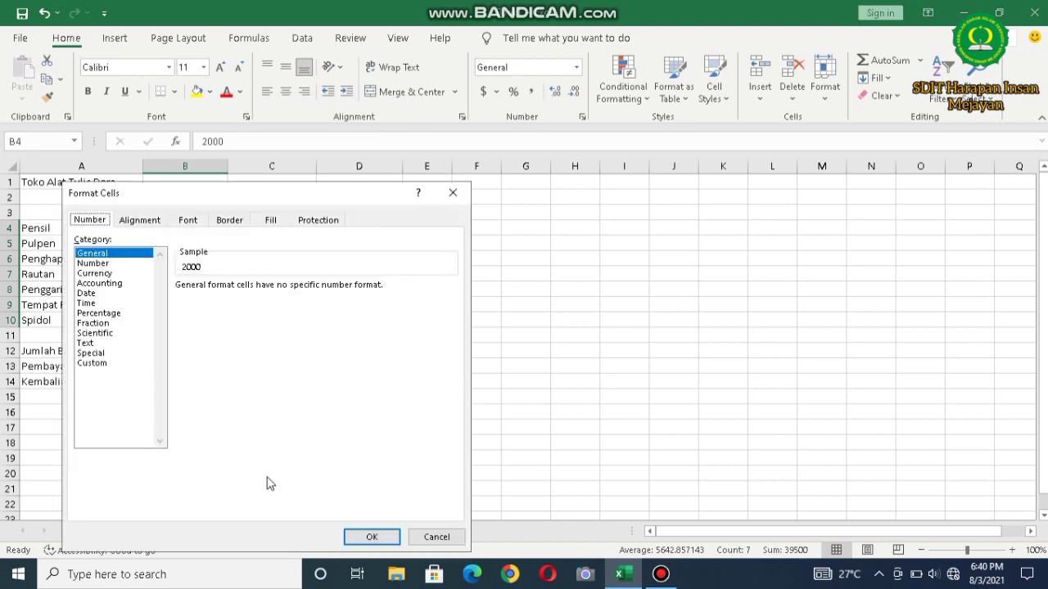
click(99, 274)
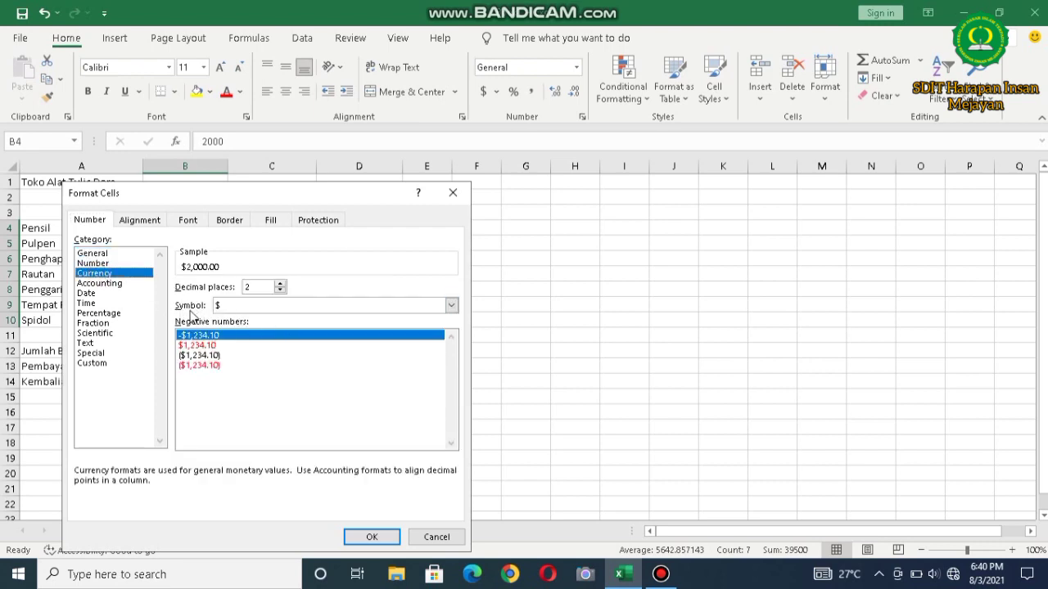
click(451, 305)
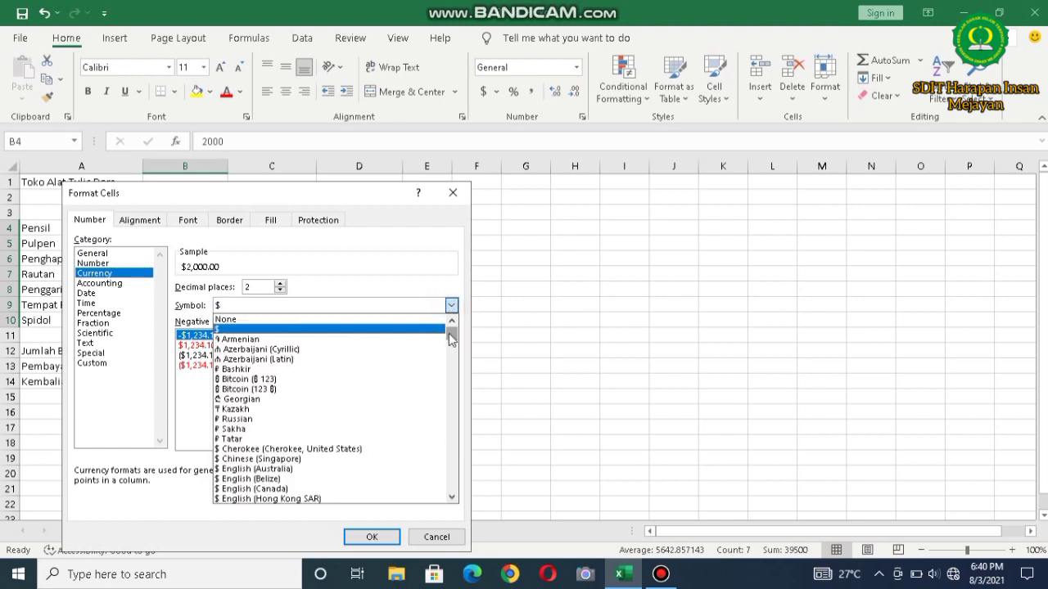
drag(455, 335, 455, 402)
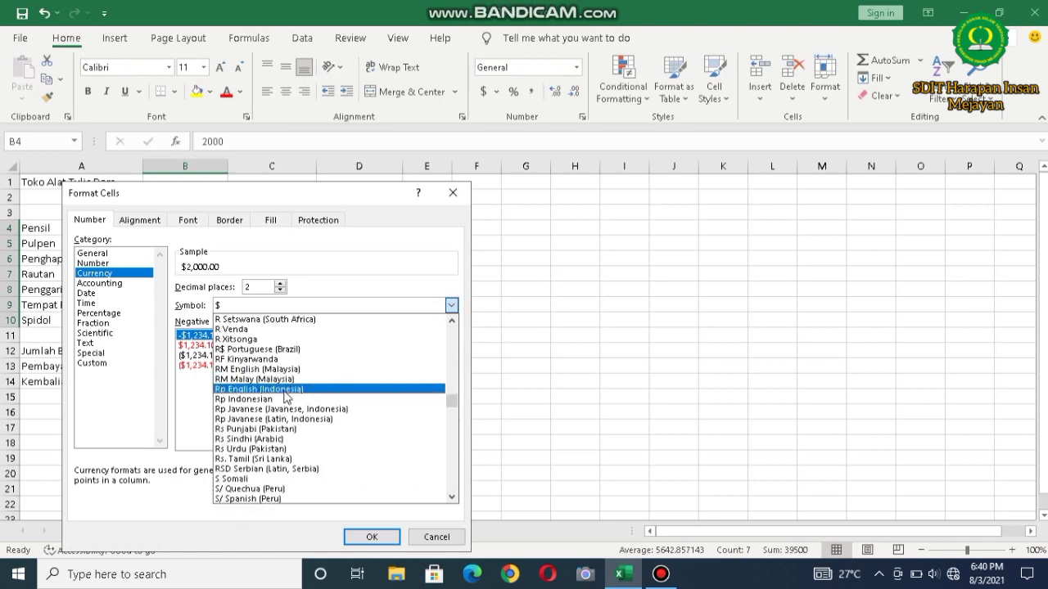
click(283, 401)
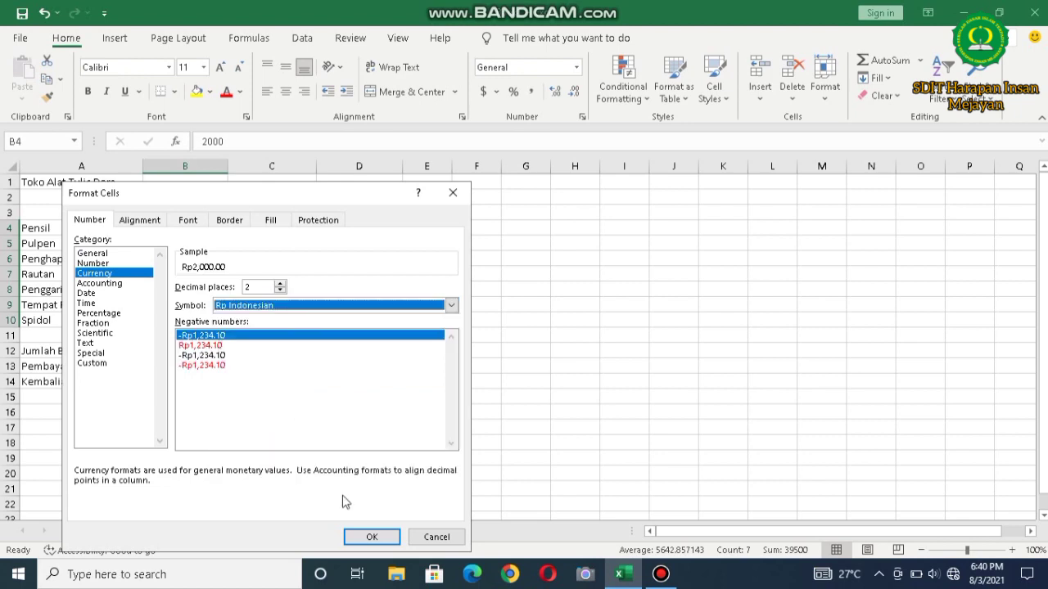
click(357, 538)
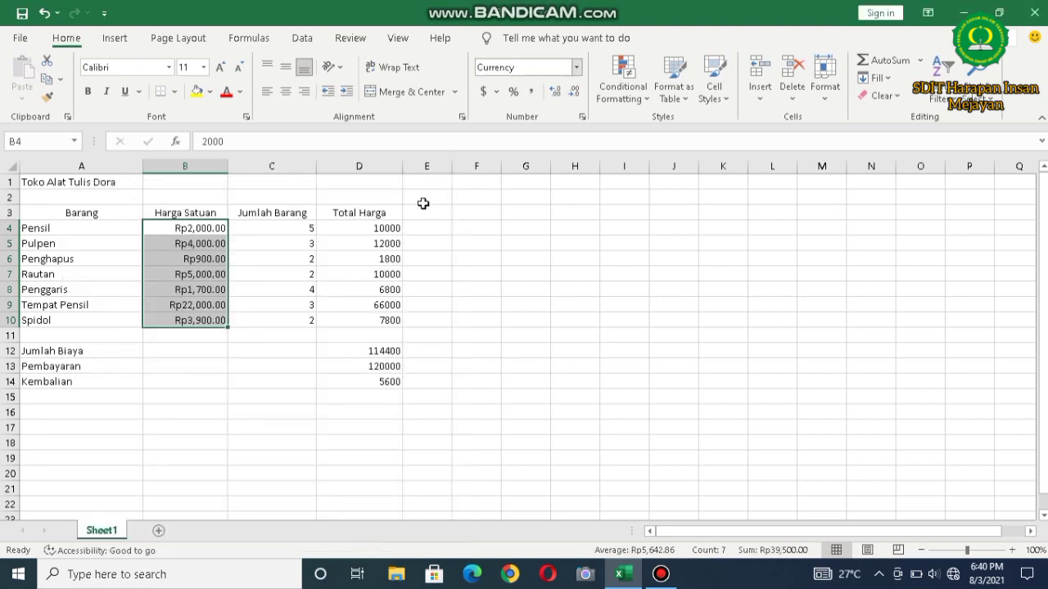
Format the Total Harga amounts in D4:D10 as Currency with the Rp Indonesian symbol
click(381, 229)
drag(382, 229, 388, 320)
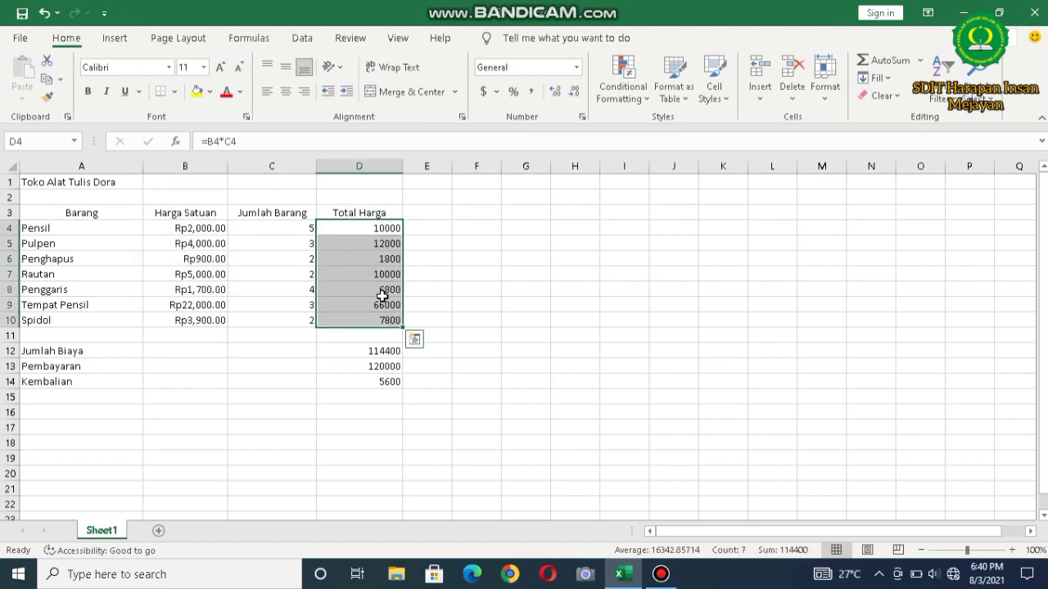
right_click(384, 300)
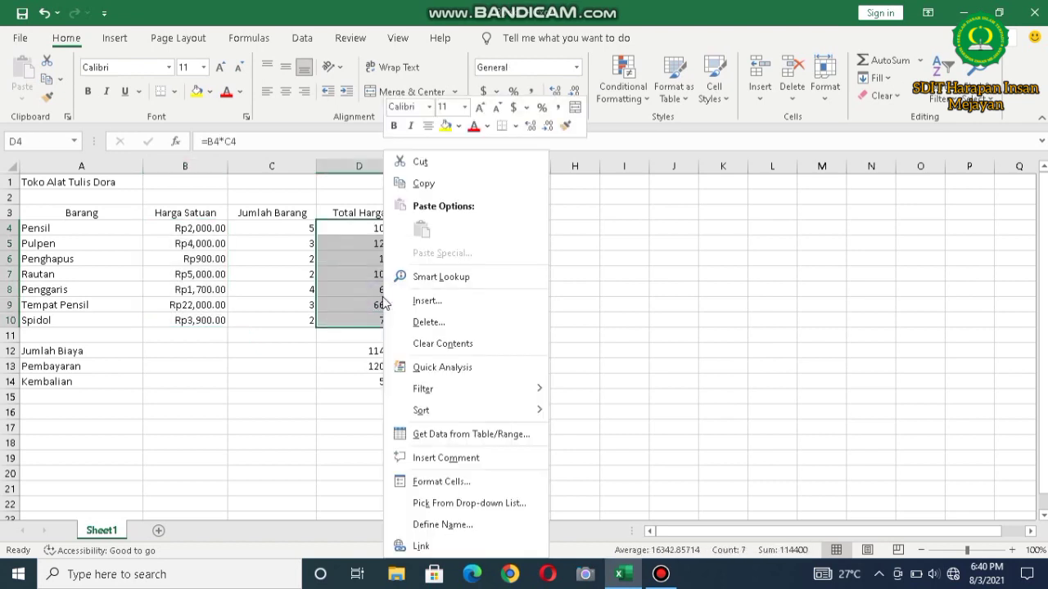
click(471, 487)
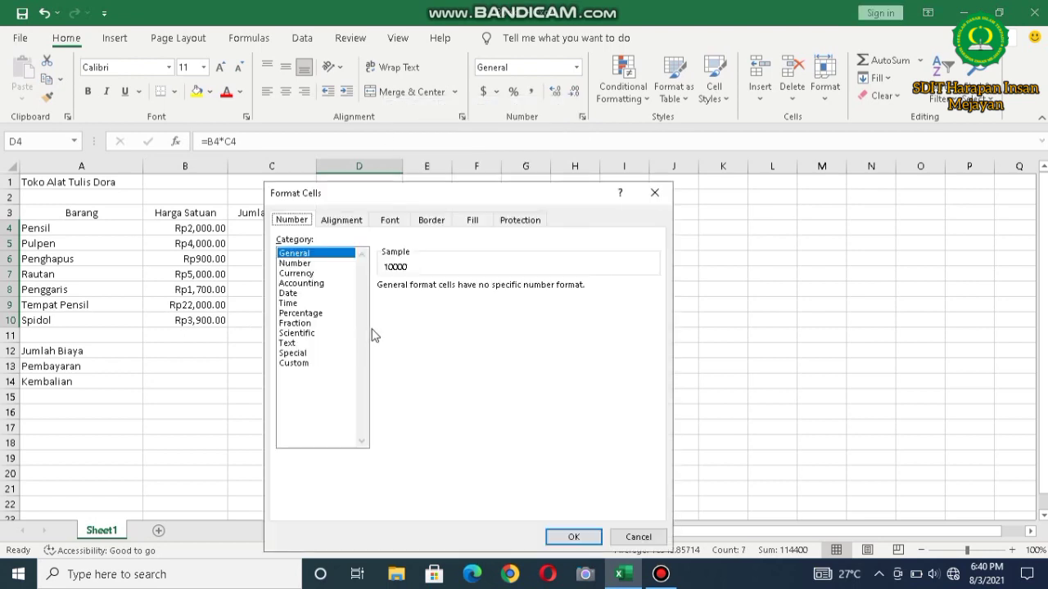
click(299, 274)
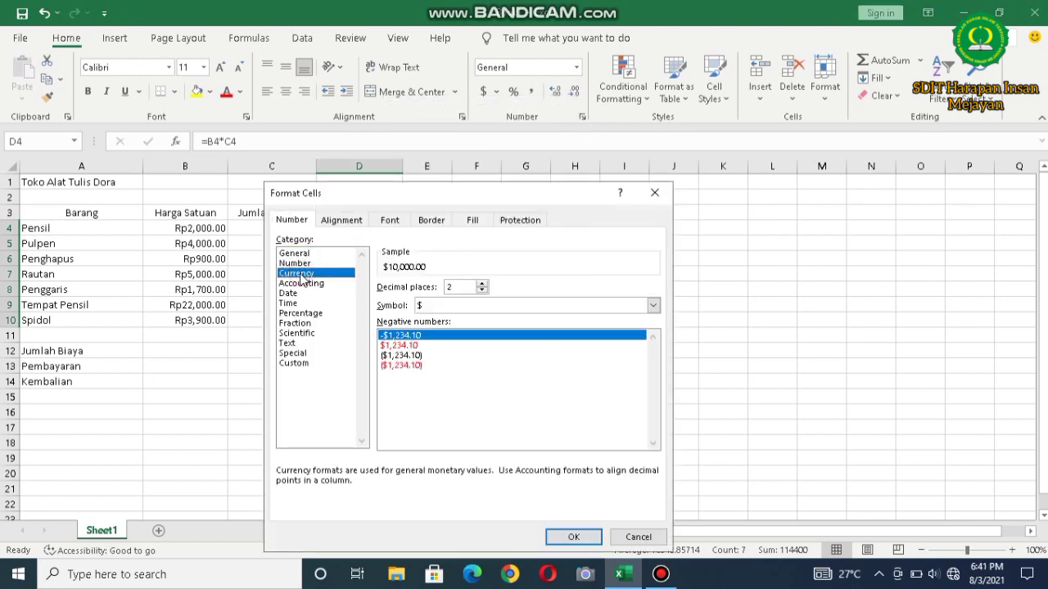
click(615, 308)
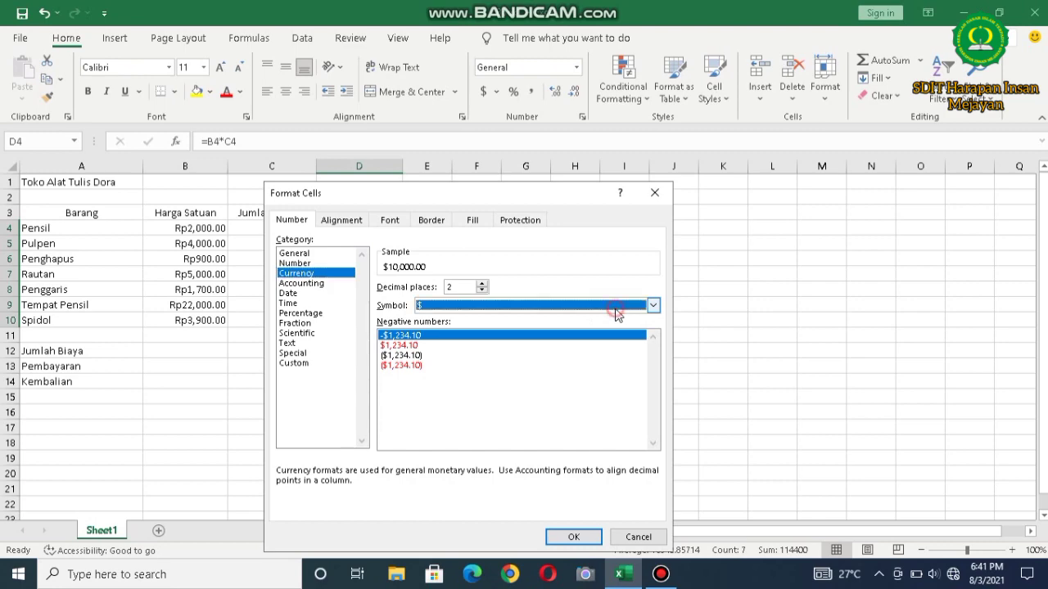
drag(654, 331, 655, 407)
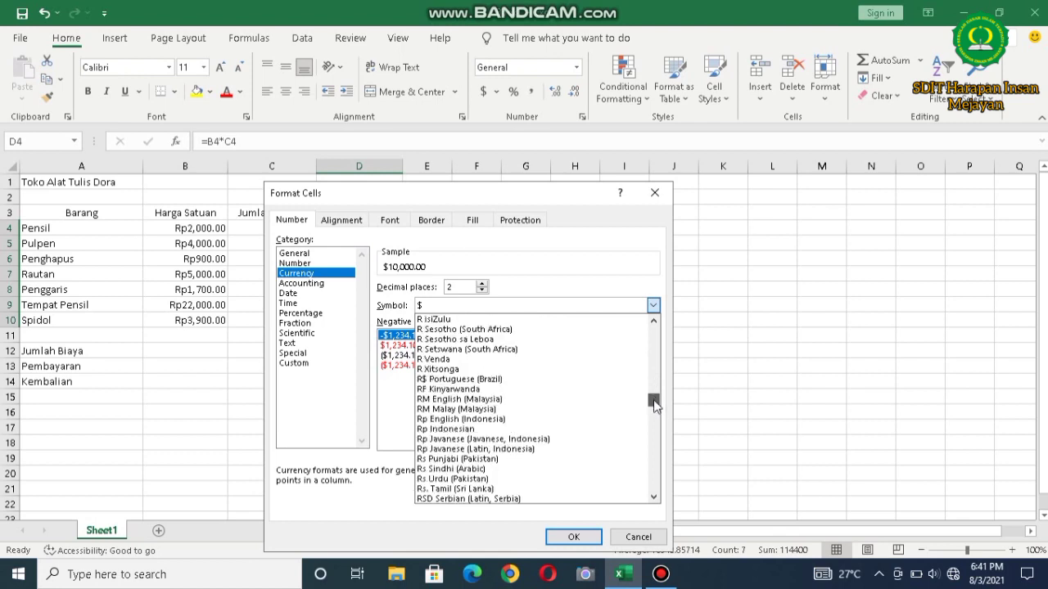
click(431, 428)
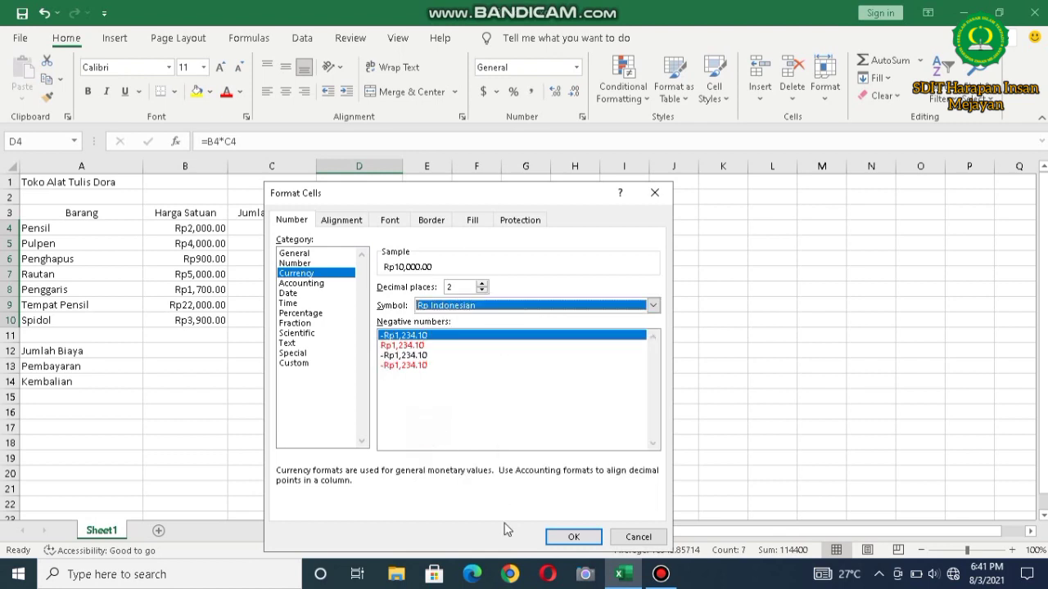
click(573, 536)
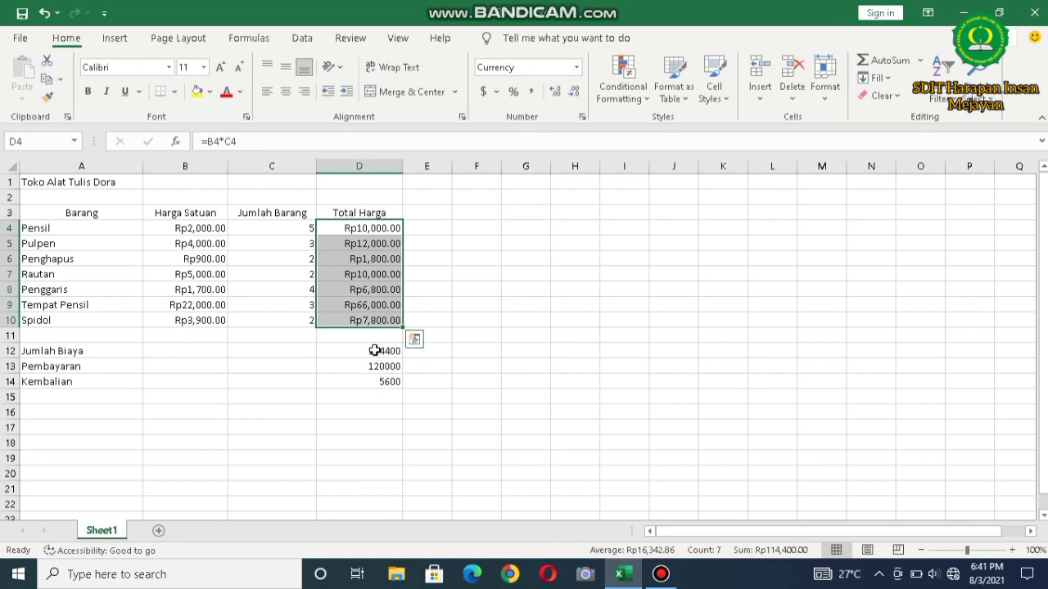
Format the Jumlah Biaya, Pembayaran and Kembalian amounts in D12:D14 as Currency with the Rp Indonesian symbol
drag(370, 347, 371, 376)
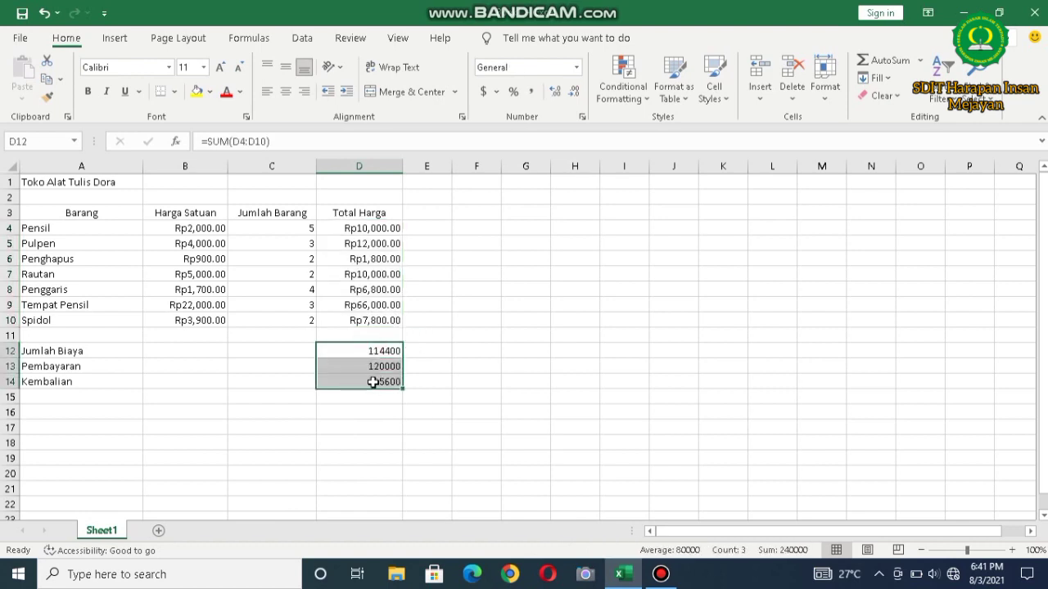
right_click(371, 376)
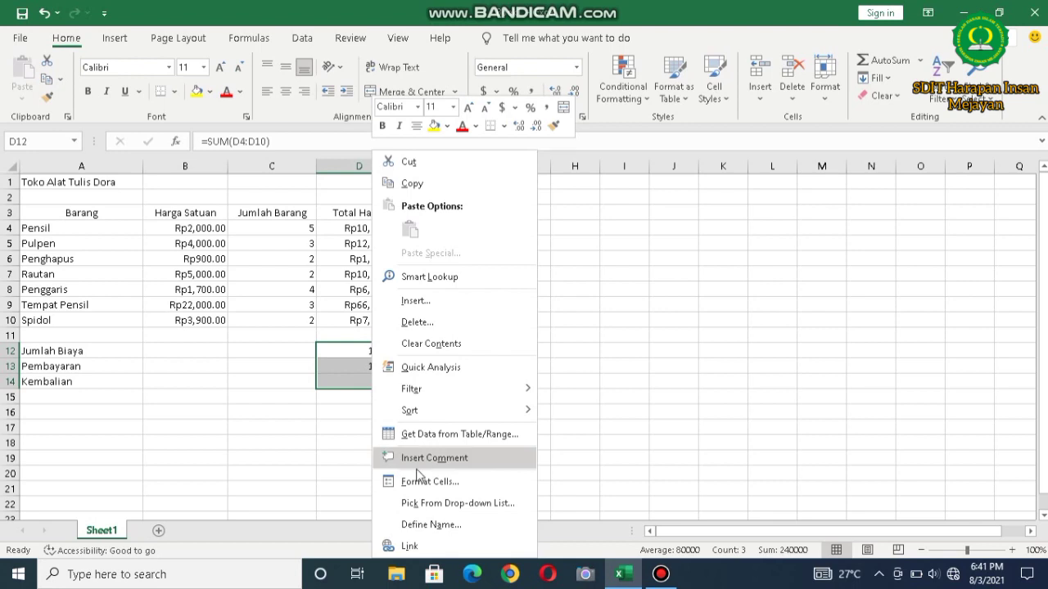
click(420, 480)
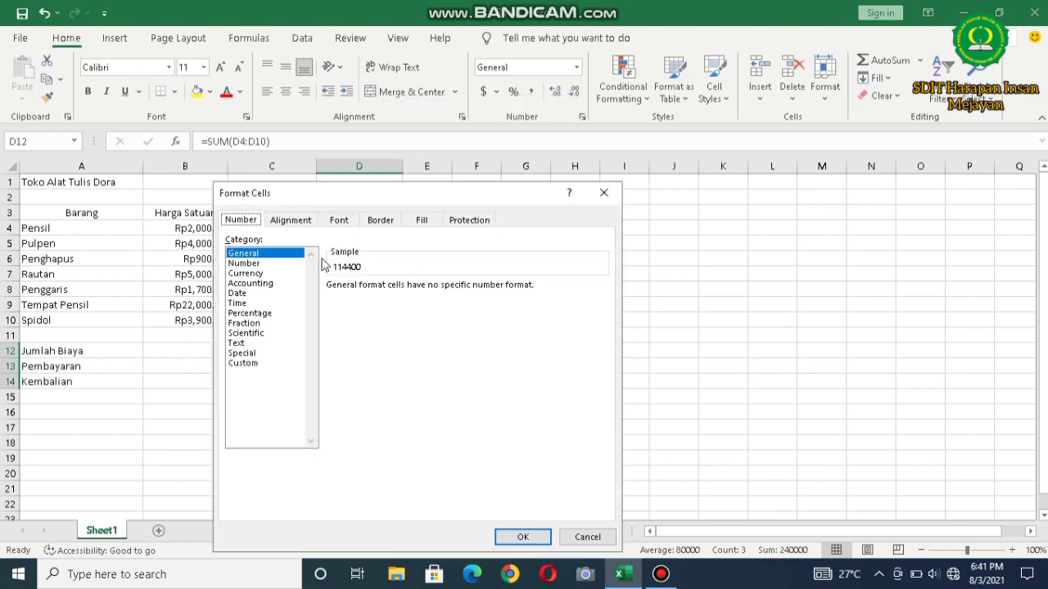
click(254, 274)
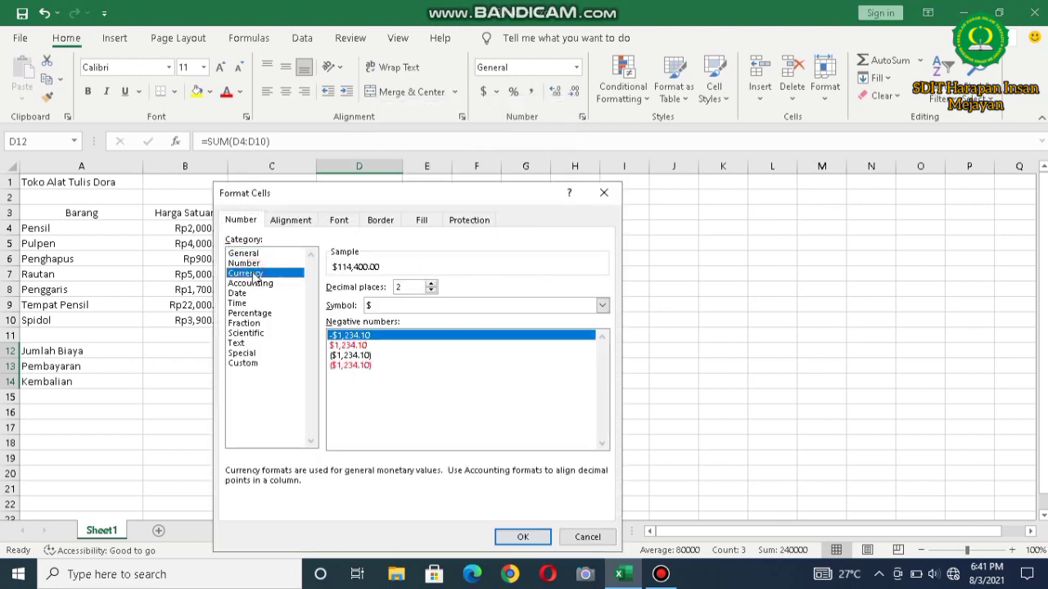
click(434, 306)
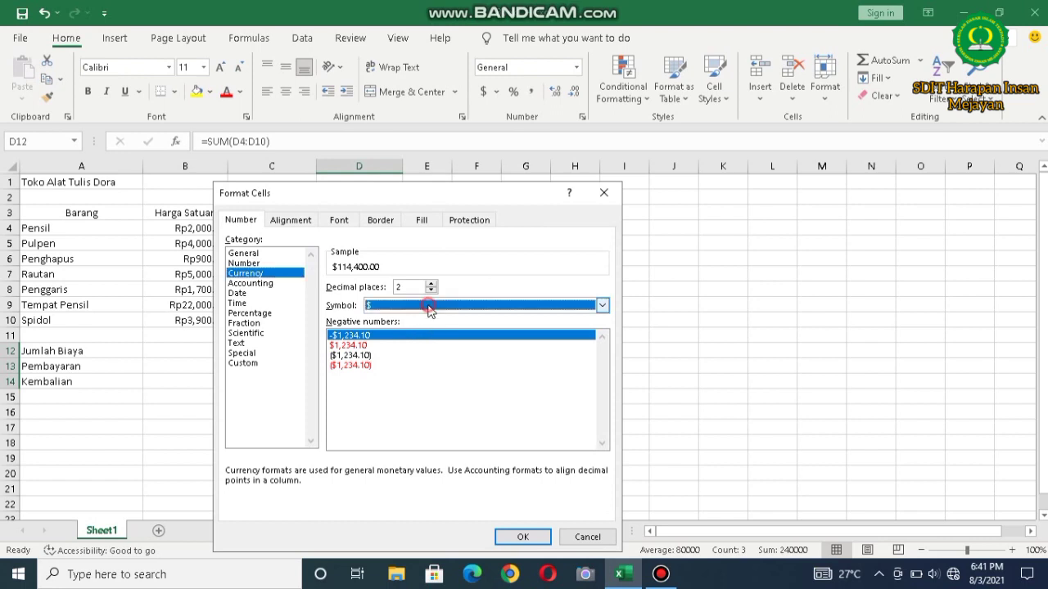
drag(603, 336, 616, 407)
click(397, 429)
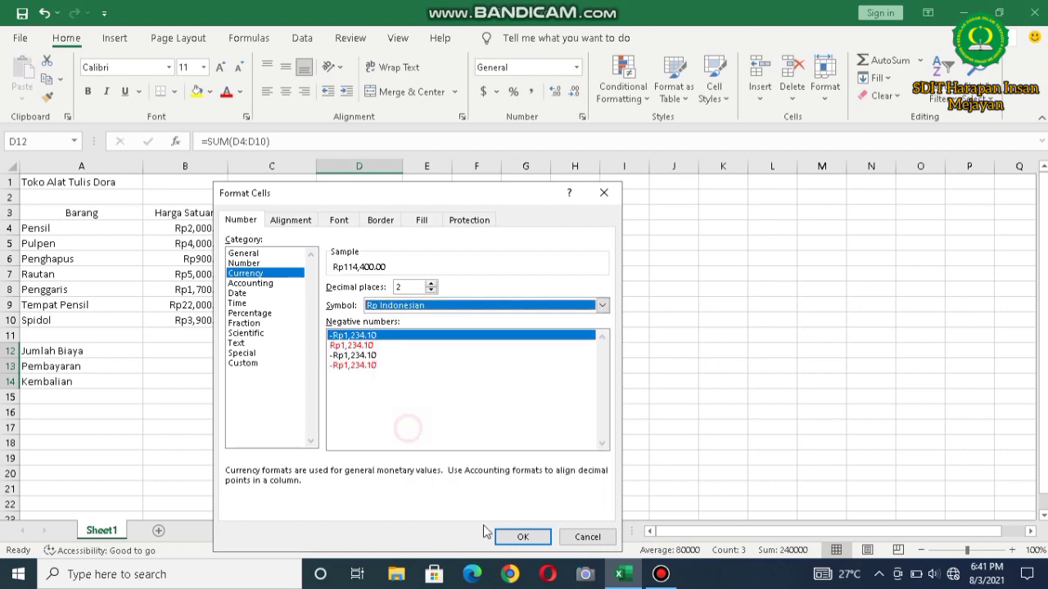
click(524, 538)
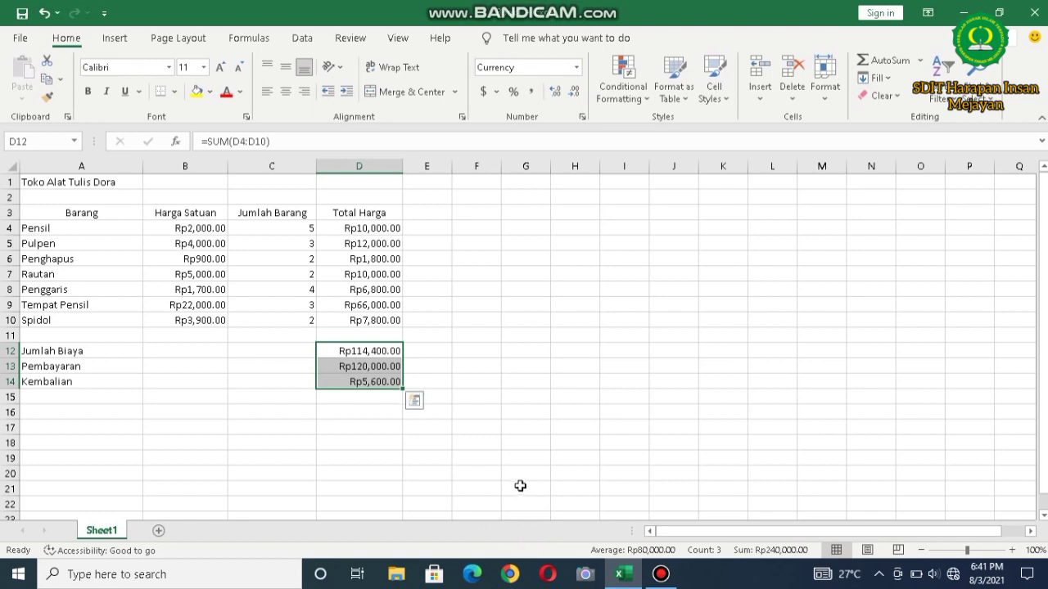
click(502, 462)
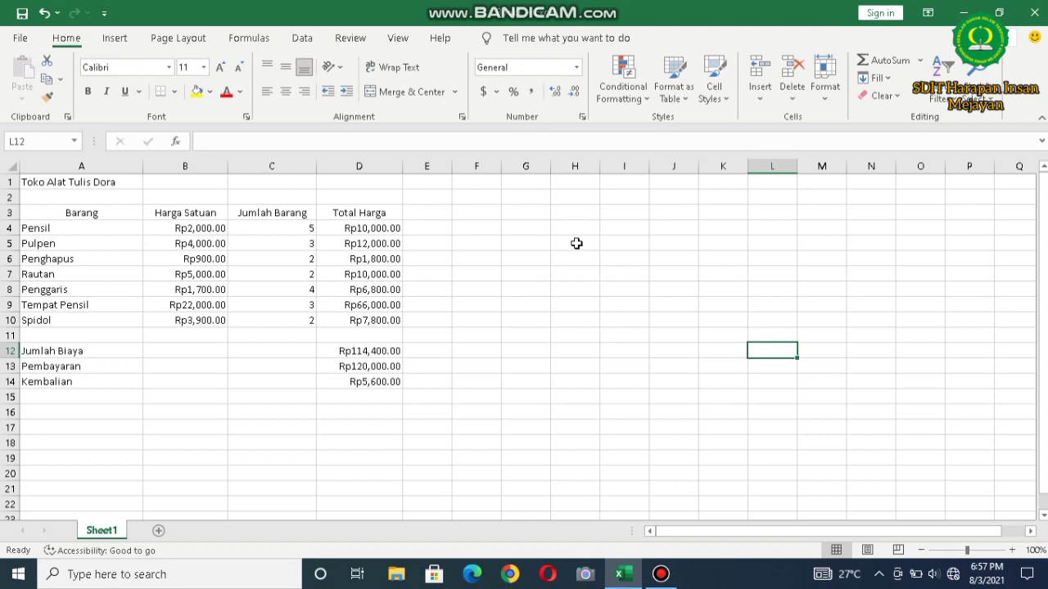
Save the workbook in the Documents folder as "toko buku" in Excel Workbook format and close it
click(20, 42)
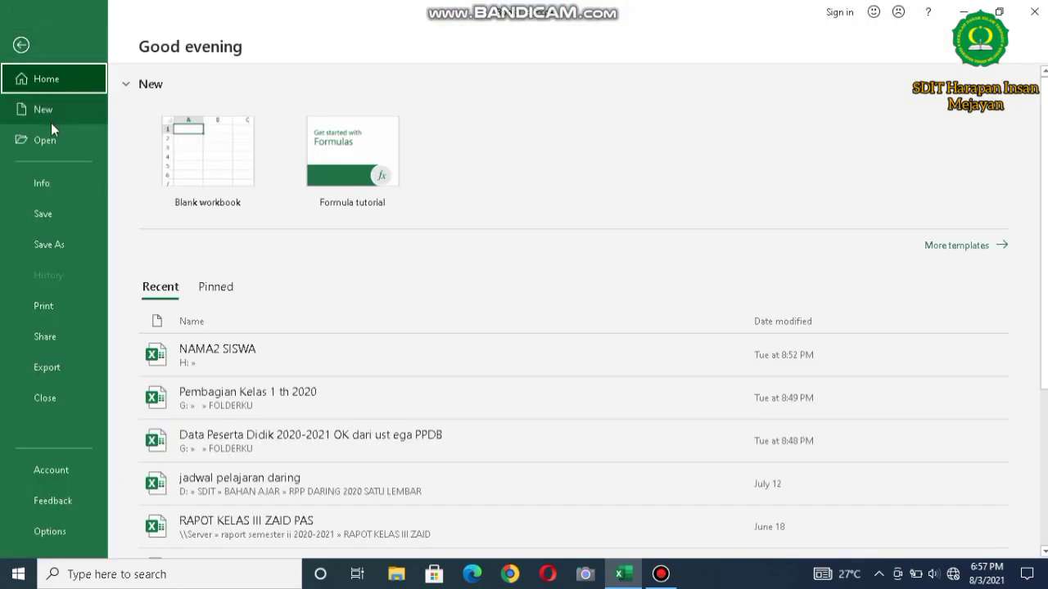
click(62, 244)
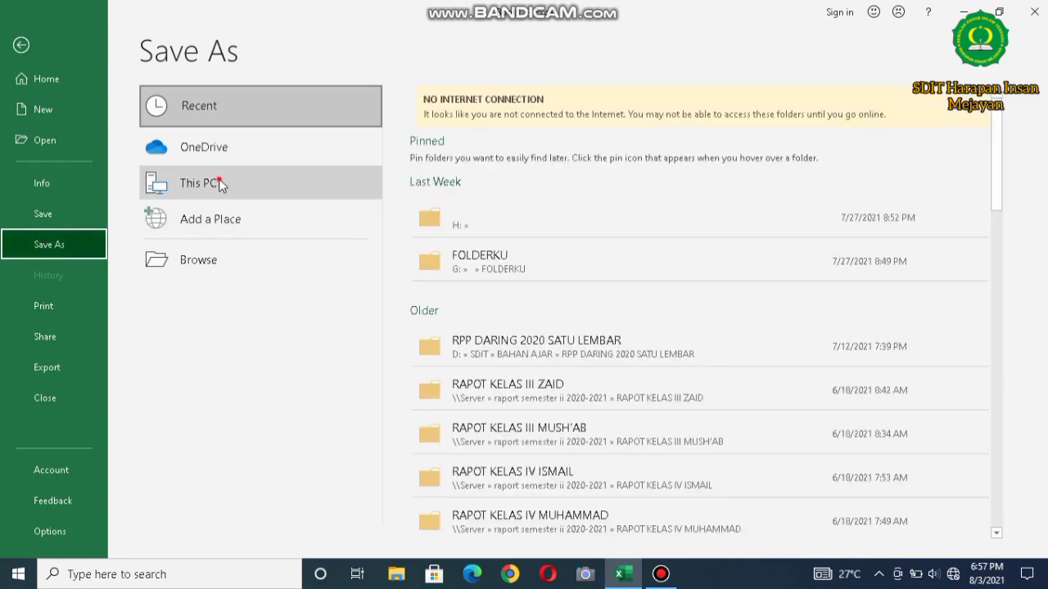
click(219, 181)
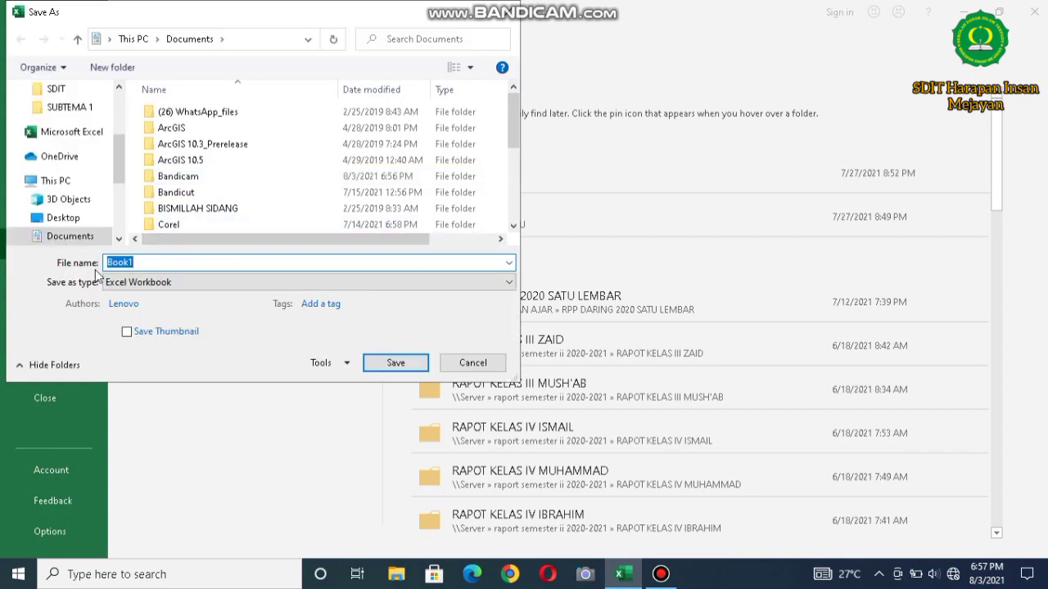
key(BackSpace)
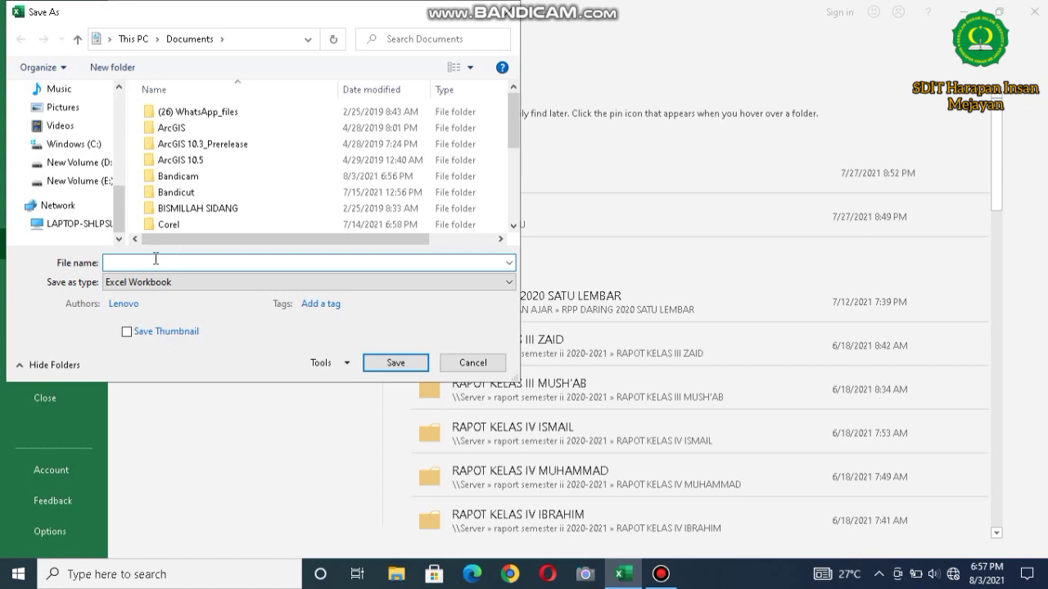
text(toko buku)
click(395, 363)
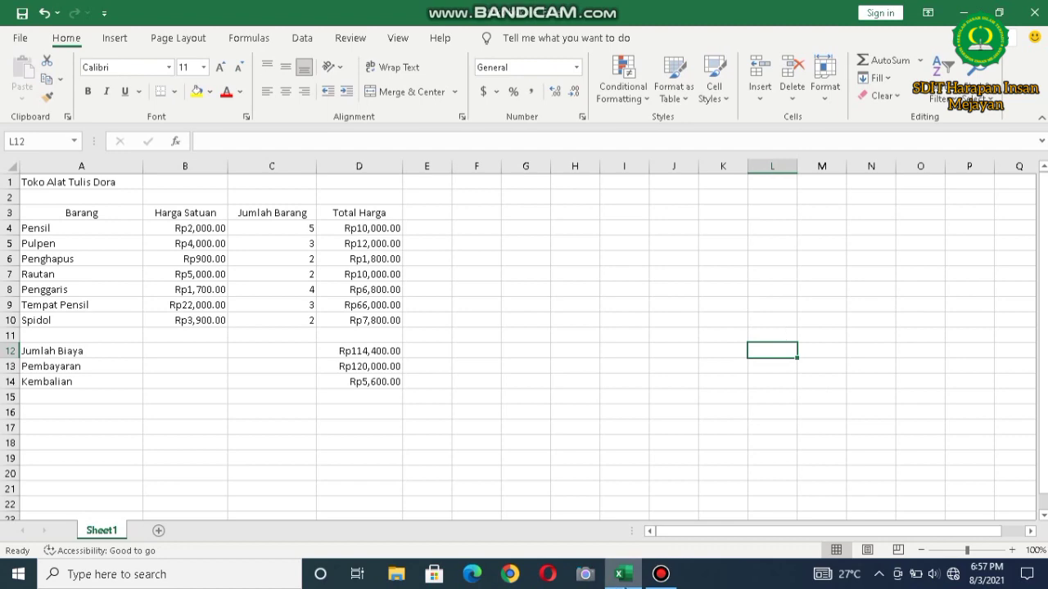
click(1038, 15)
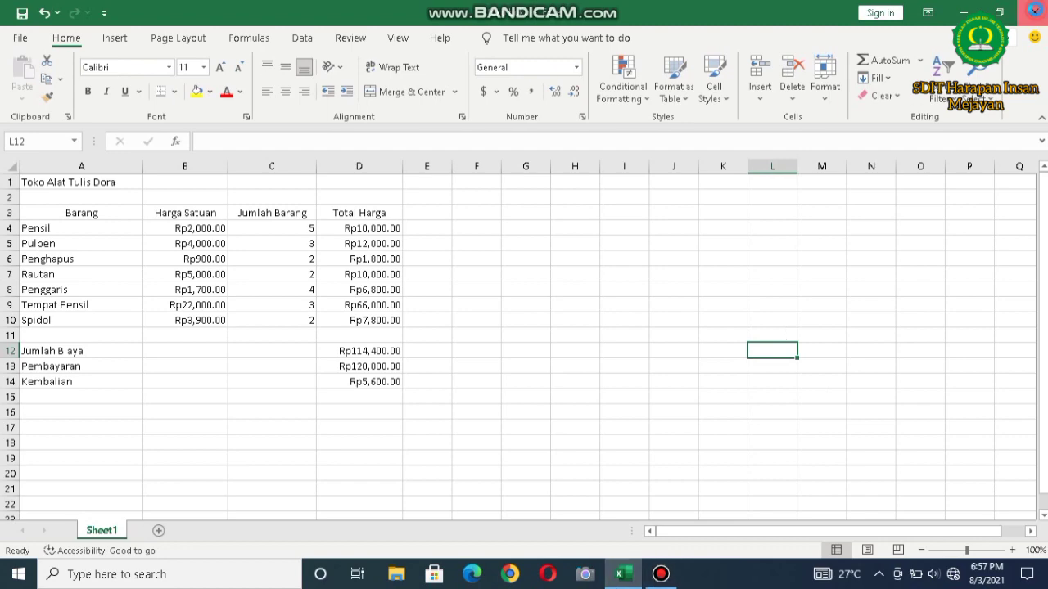